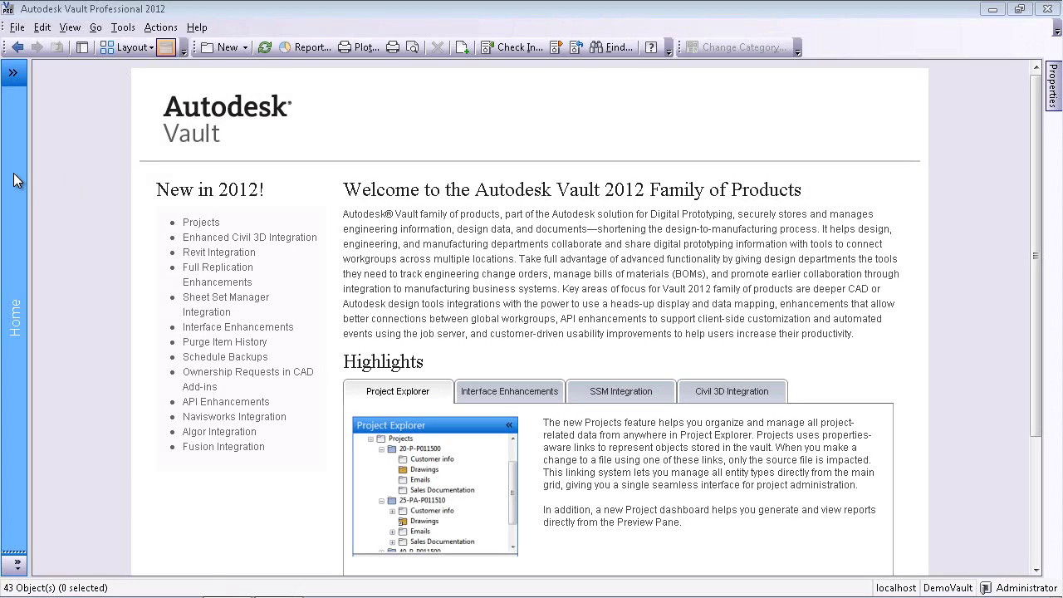
Browse the RoboCoaster project to the Top Level Assemblies folder in Vehicle Sheet Set and select the Assembly - Vehicle on Track drawing
click(13, 173)
click(61, 147)
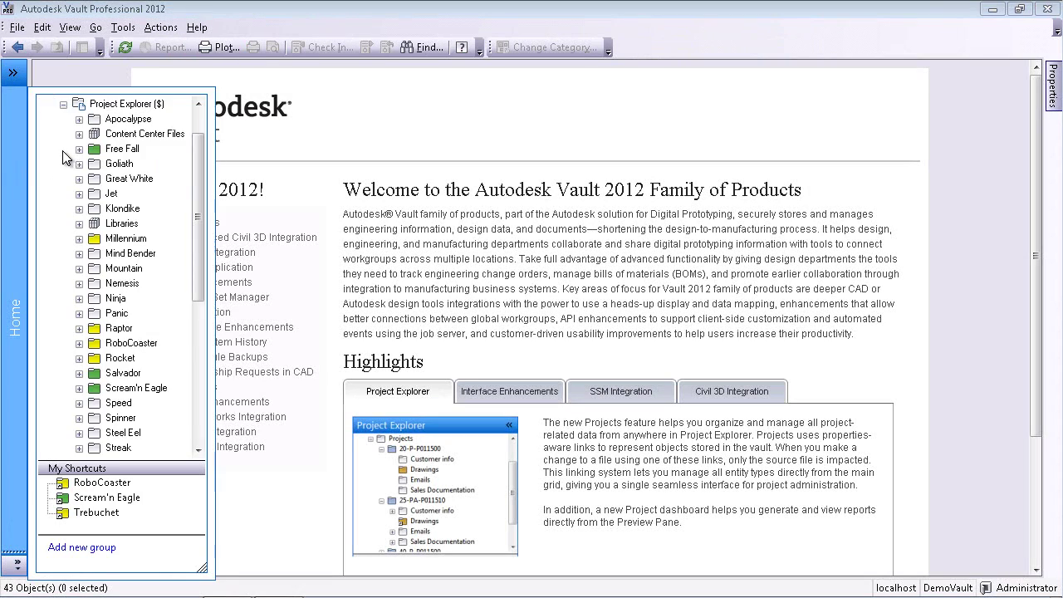
click(128, 343)
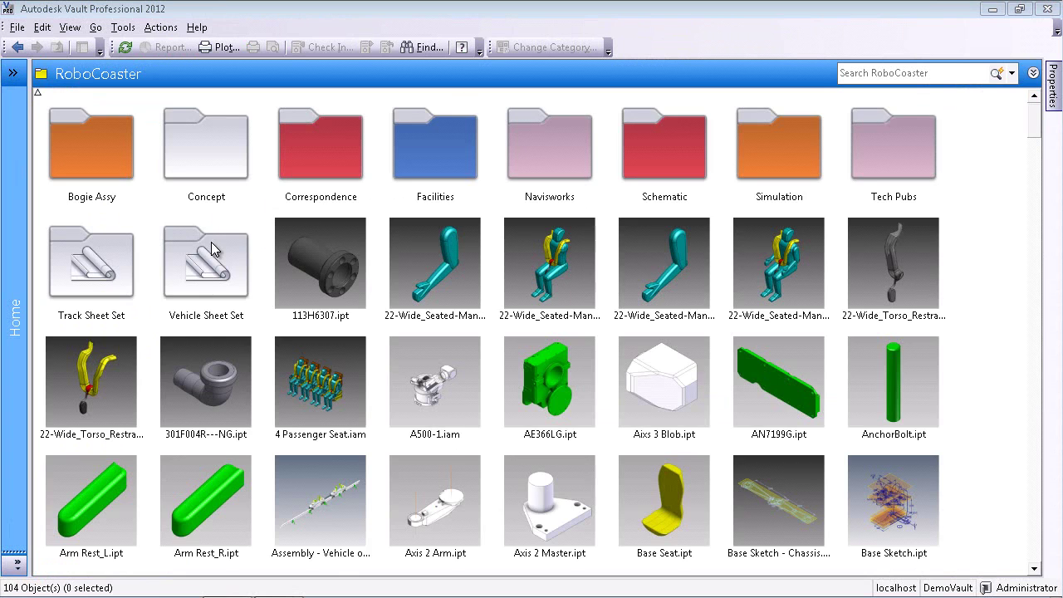
double_click(211, 244)
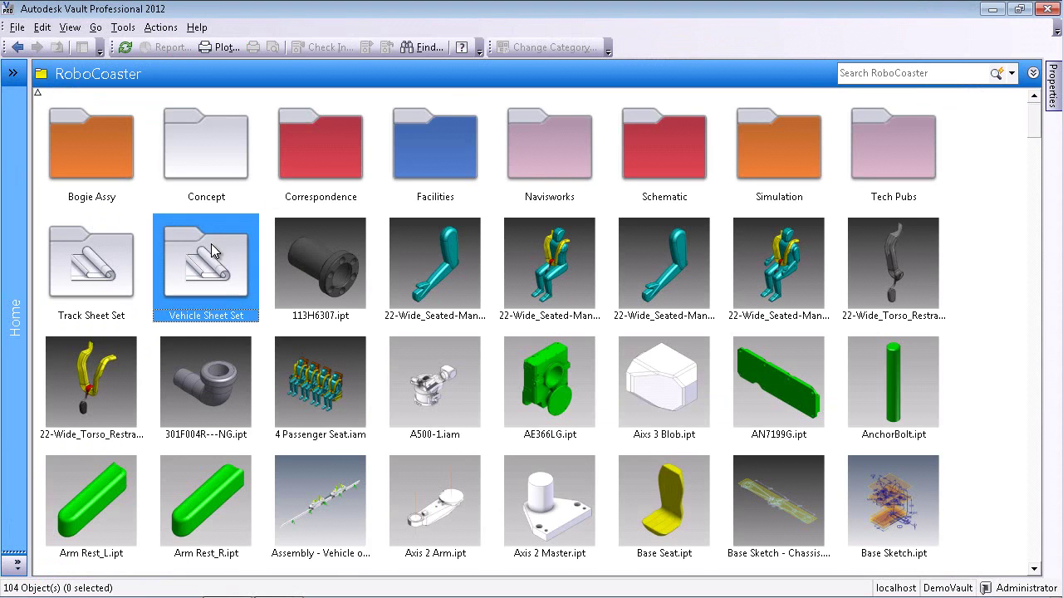
double_click(293, 172)
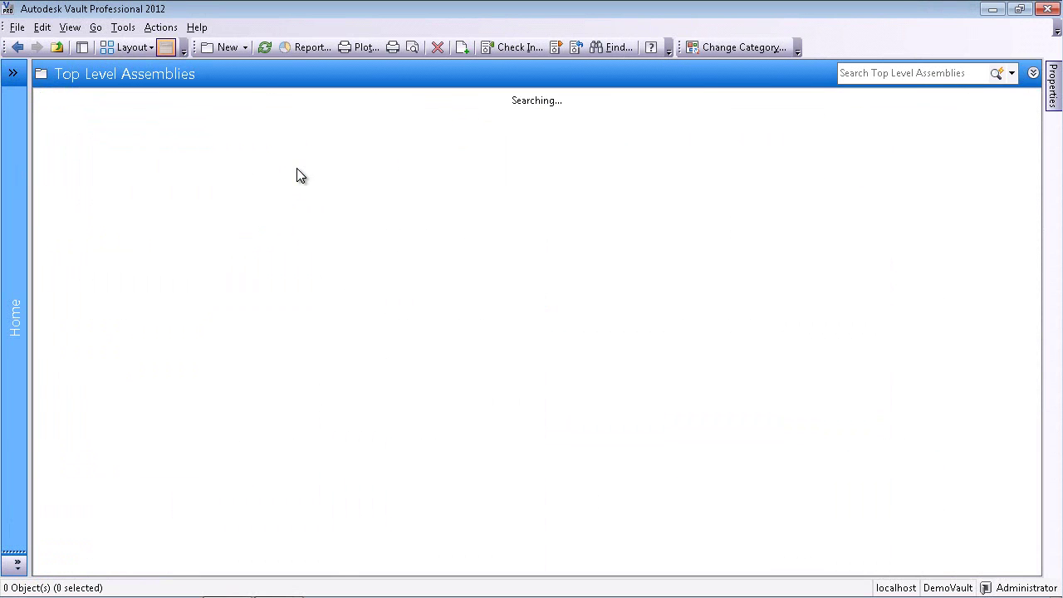
click(246, 158)
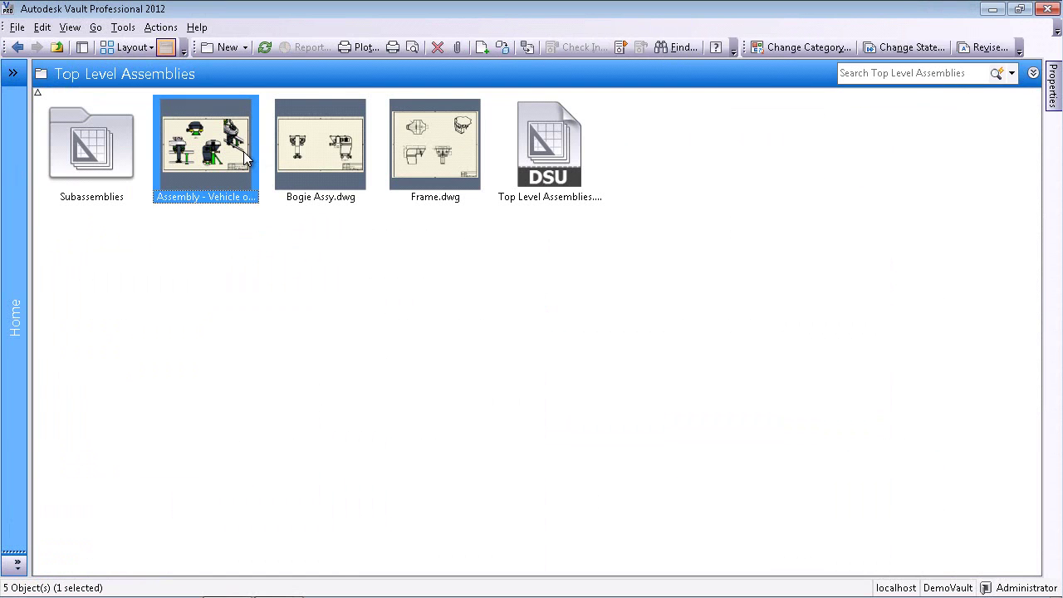
Turn on the preview pane and preview the "FW New fabricator" email in RoboCoaster's Correspondence folder
click(82, 47)
click(57, 48)
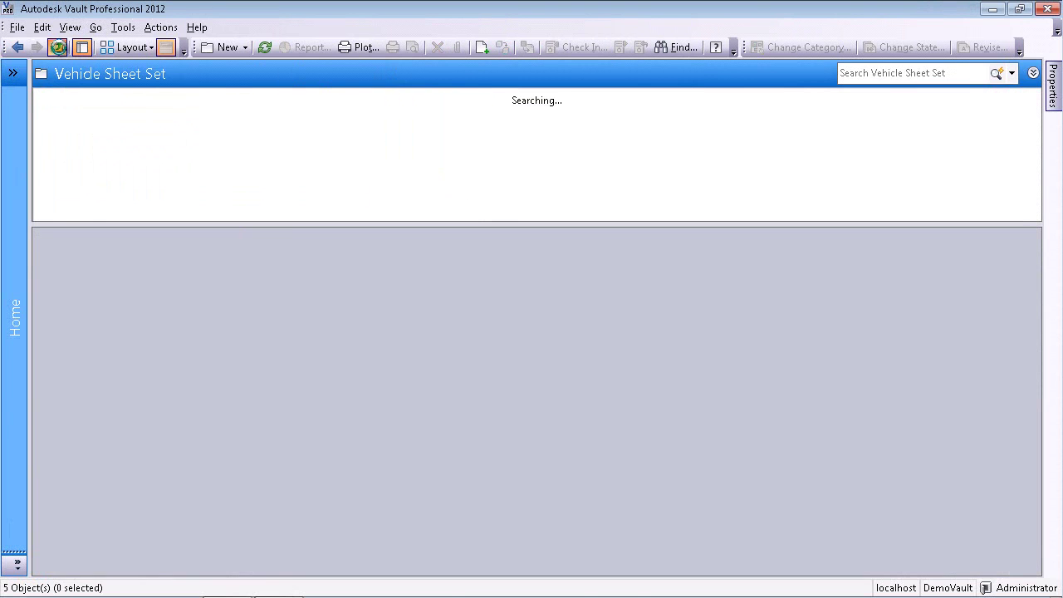
click(57, 47)
double_click(299, 148)
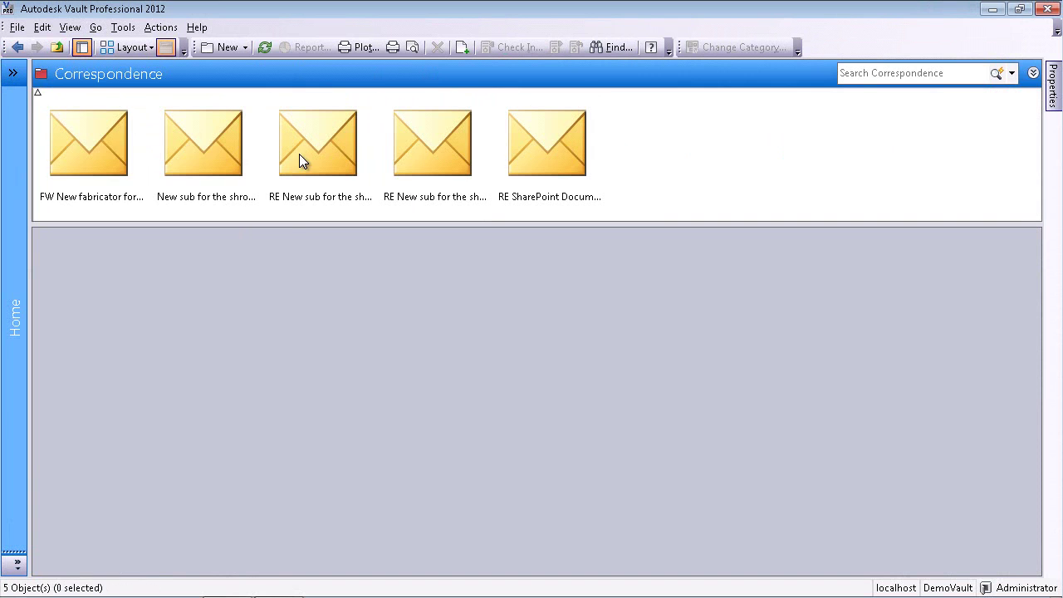
click(101, 140)
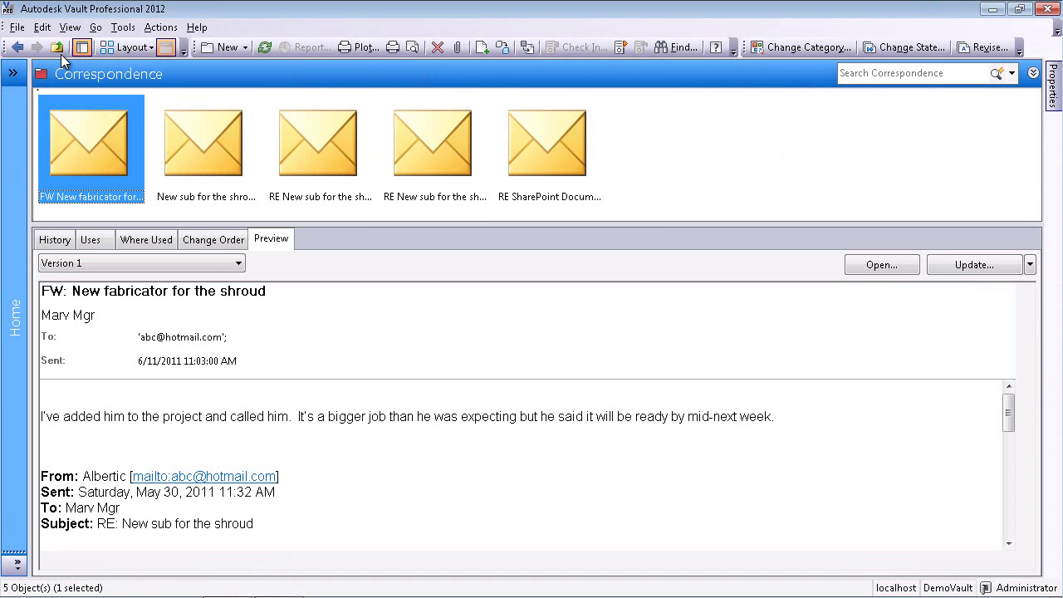
Generate the File By Lifecycle State (+ Sub-folders; + Dependents) report for the RoboCoaster project from the Project Explorer root
click(22, 181)
scroll(154, 152, up, 4)
click(153, 150)
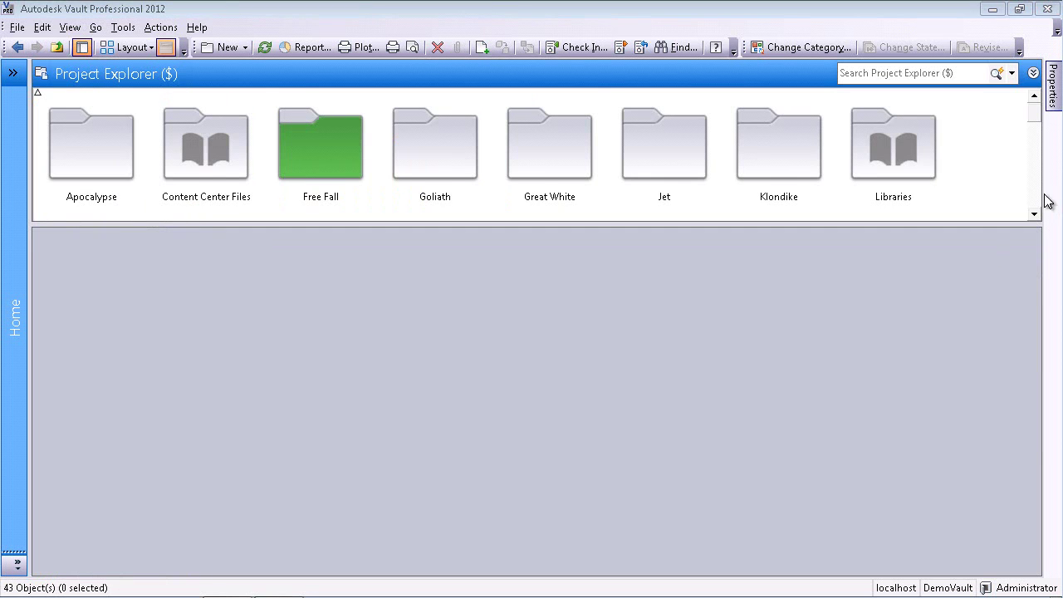
scroll(1037, 202, down, 1)
click(900, 155)
click(296, 270)
click(290, 298)
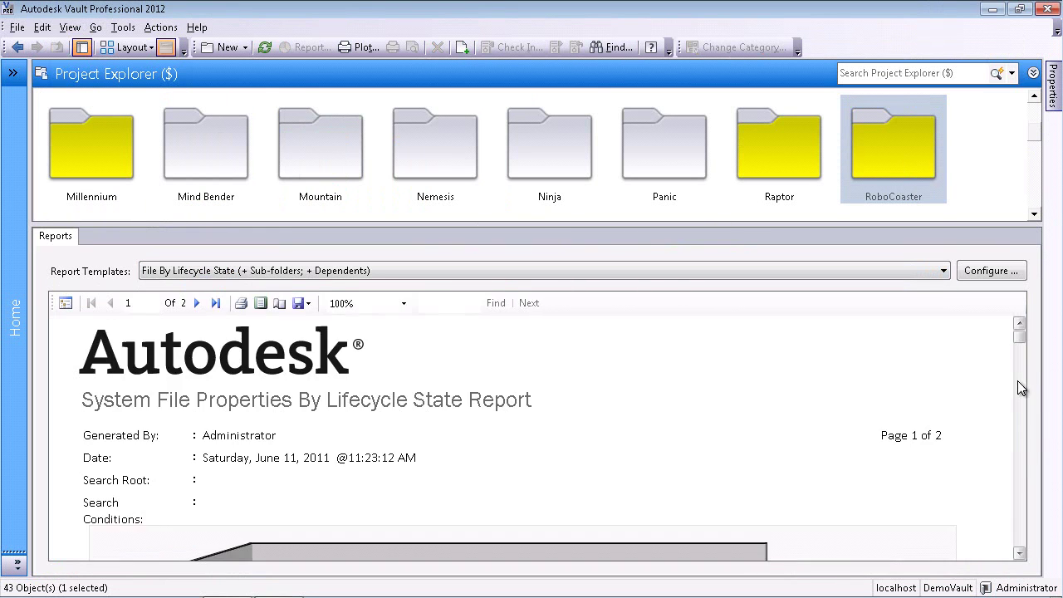
Review the lifecycle state report and collapse its Work in Progress group to examine the Released files
scroll(1014, 385, down, 4)
scroll(1013, 386, down, 10)
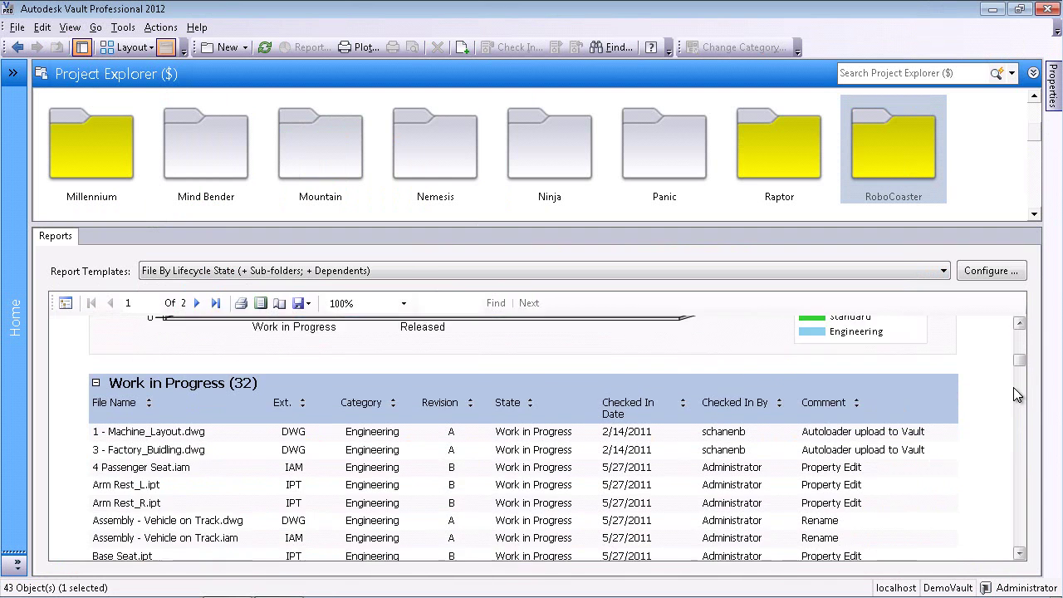
click(95, 336)
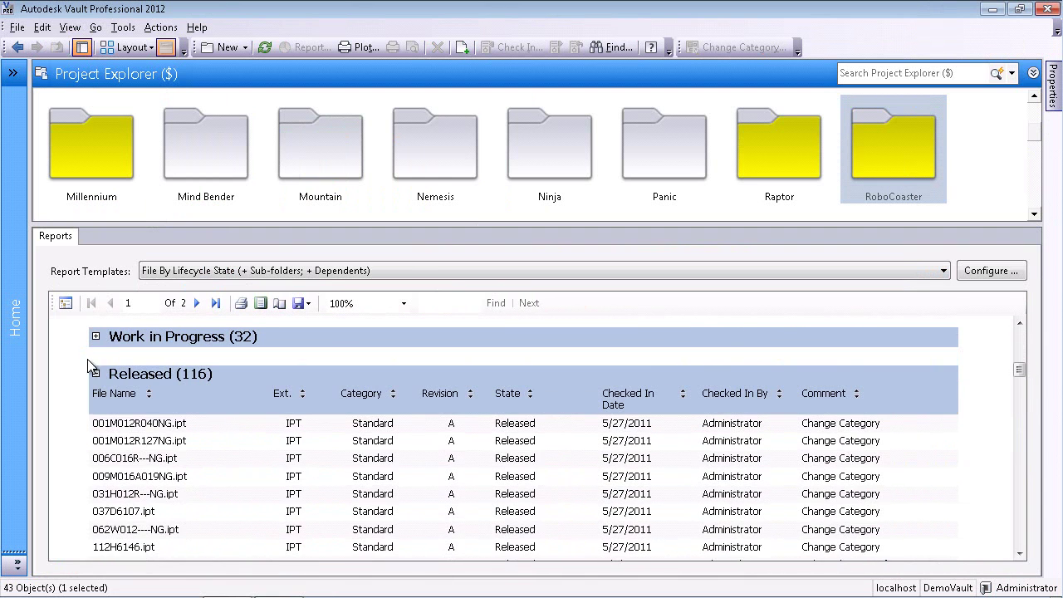
Switch to the SharePoint site in the web browser and search all sites for "part"
click(75, 584)
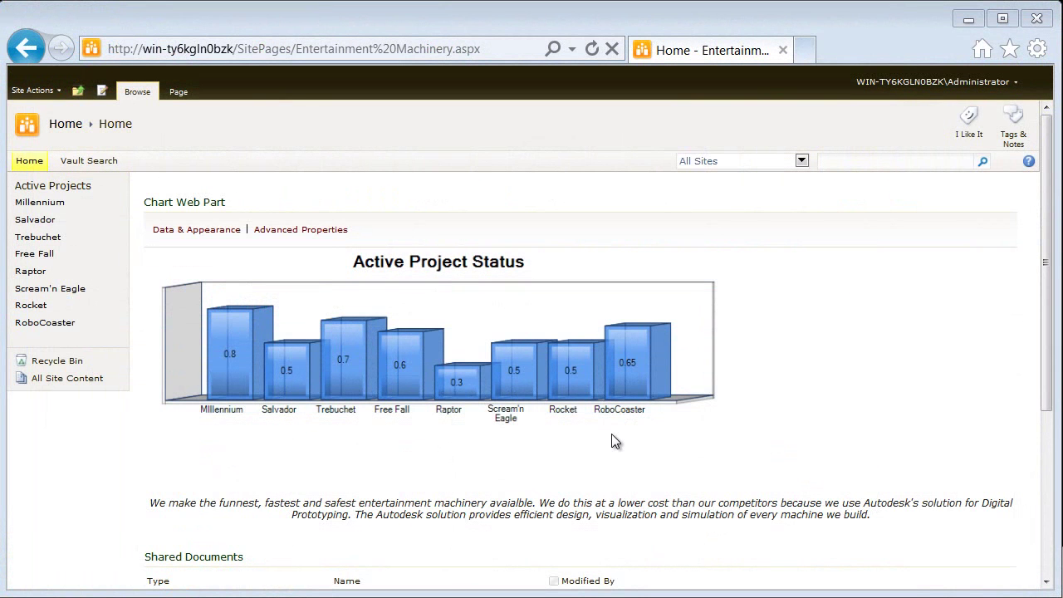
click(842, 164)
text(part)
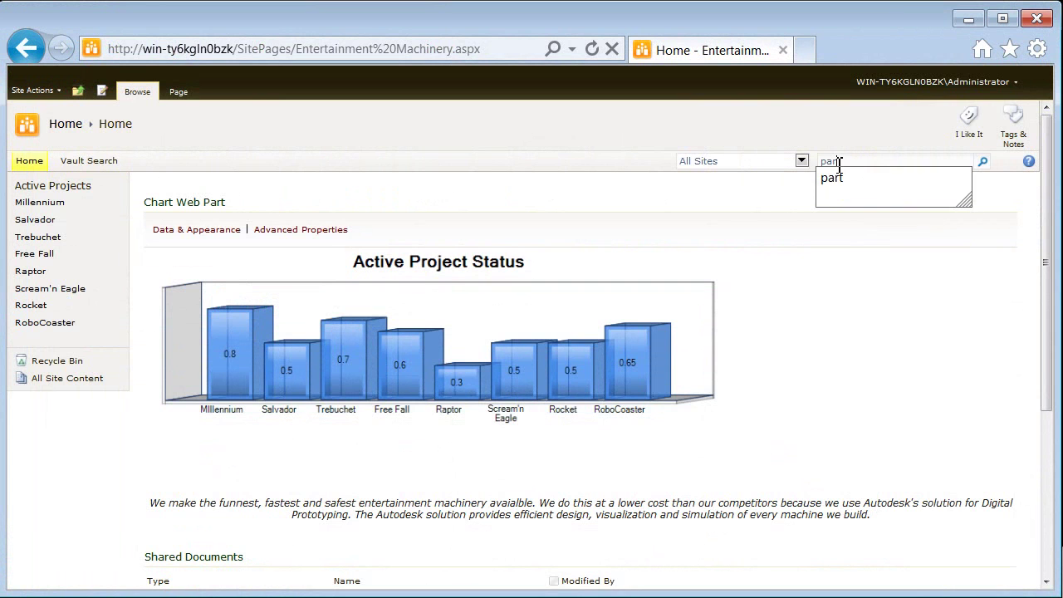
key(Return)
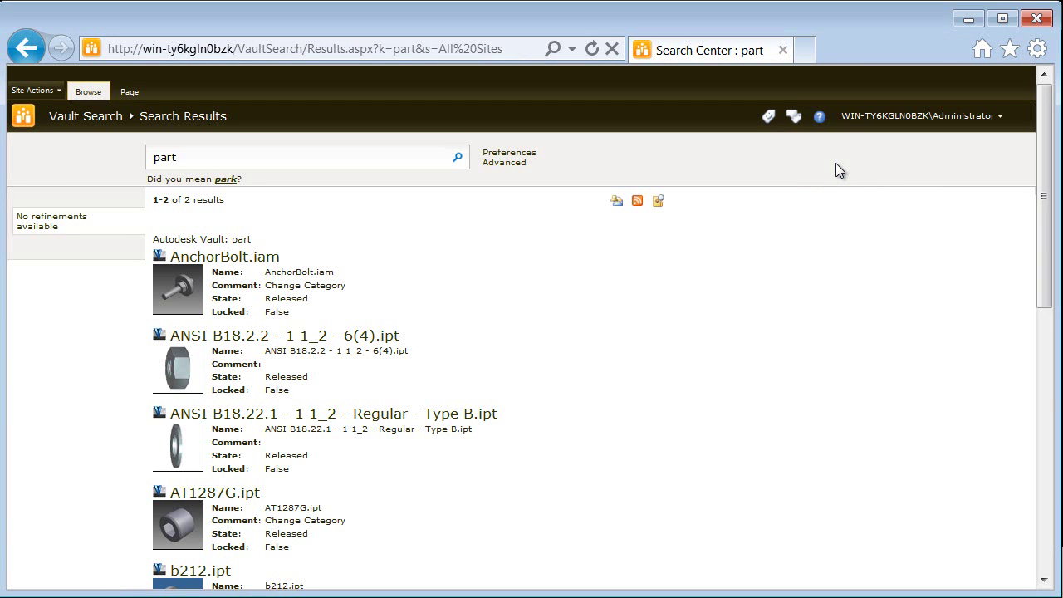
View the Vault file details of b217.ipt from the search results and return to the site home page
scroll(490, 332, down, 7)
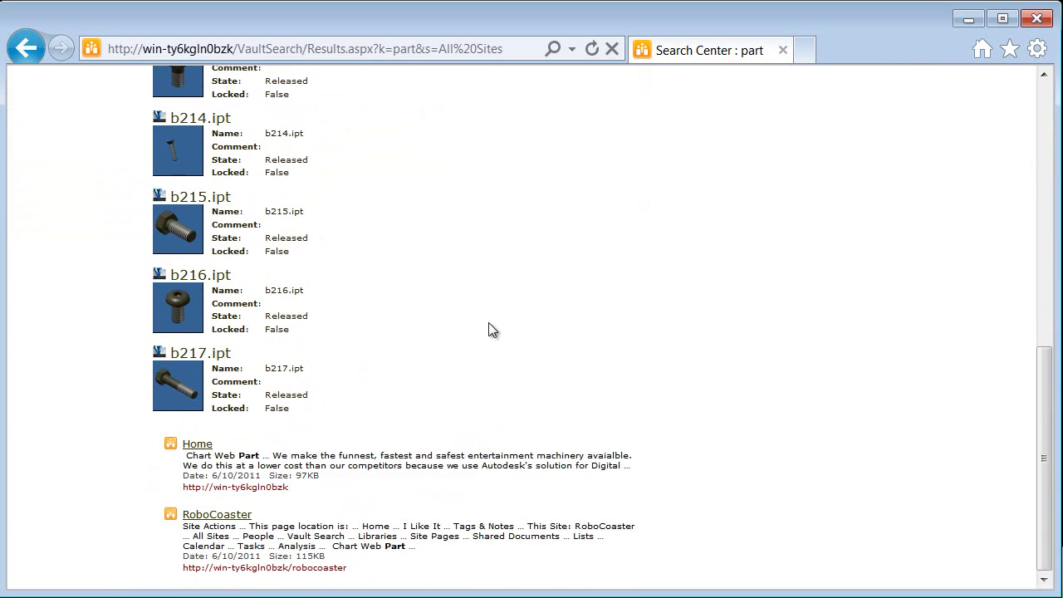
click(202, 352)
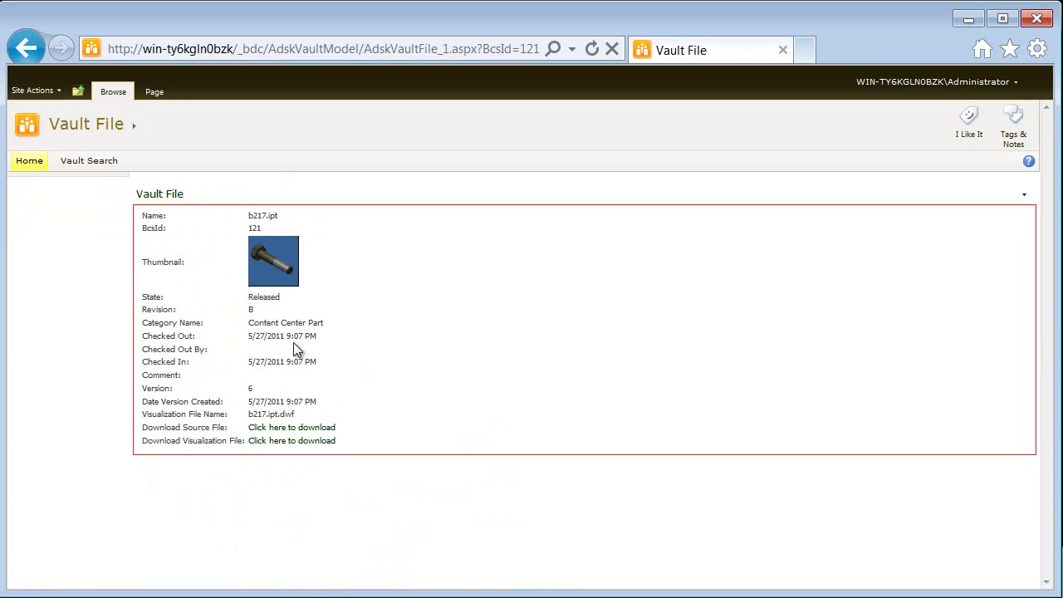
click(28, 47)
click(28, 48)
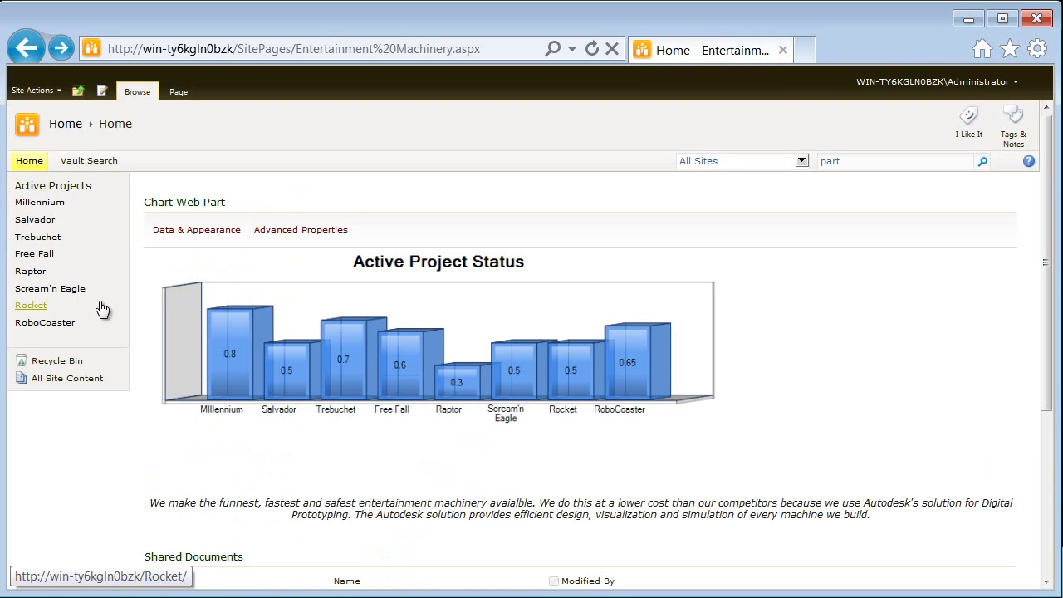
Open the RoboCoaster project site and browse its Models & Drawings list
click(59, 325)
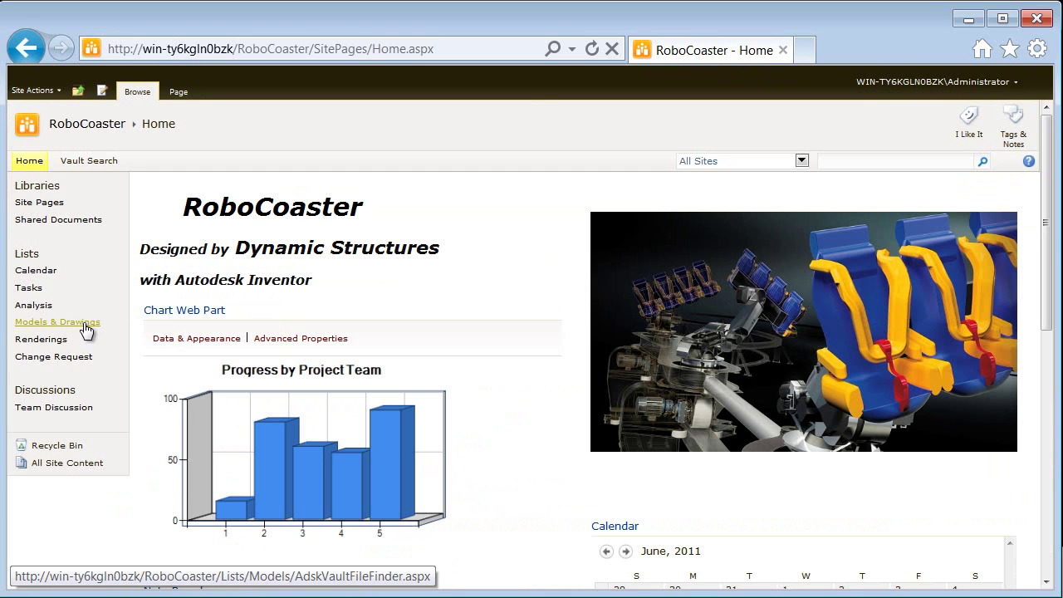
click(85, 325)
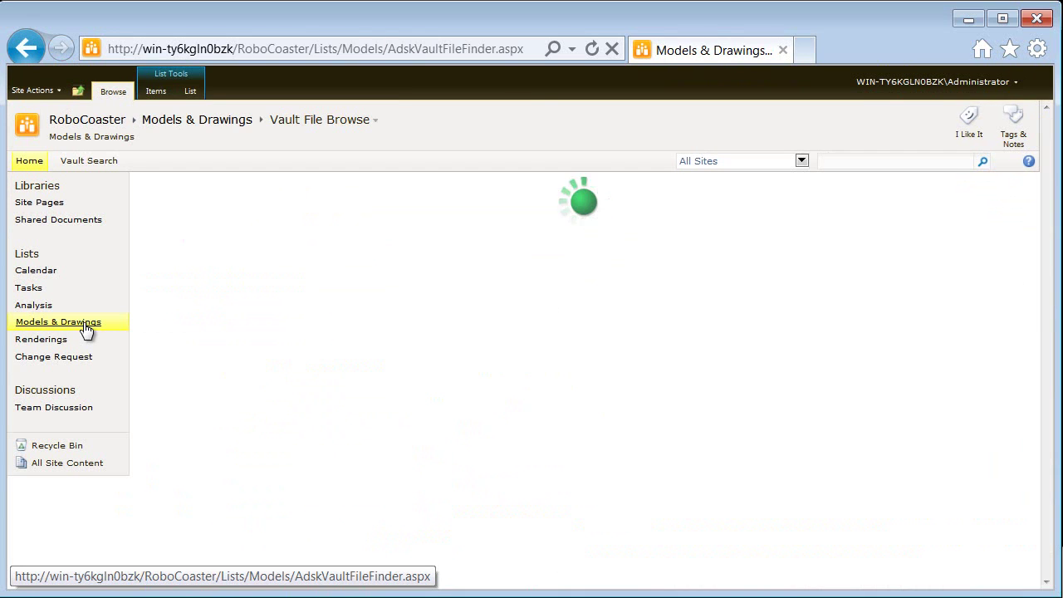
scroll(302, 328, down, 8)
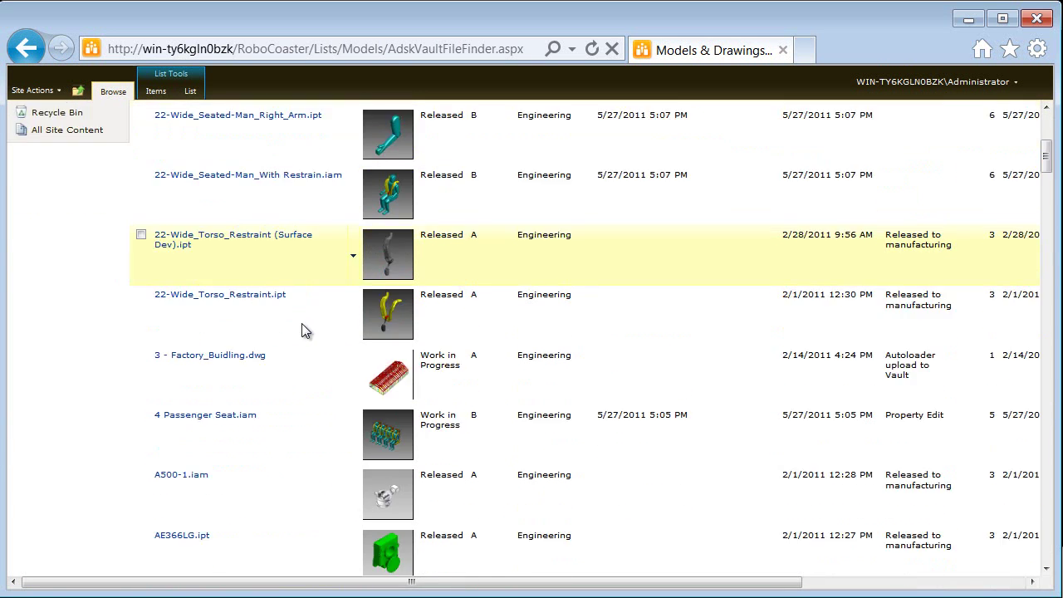
scroll(302, 326, down, 10)
scroll(302, 326, up, 6)
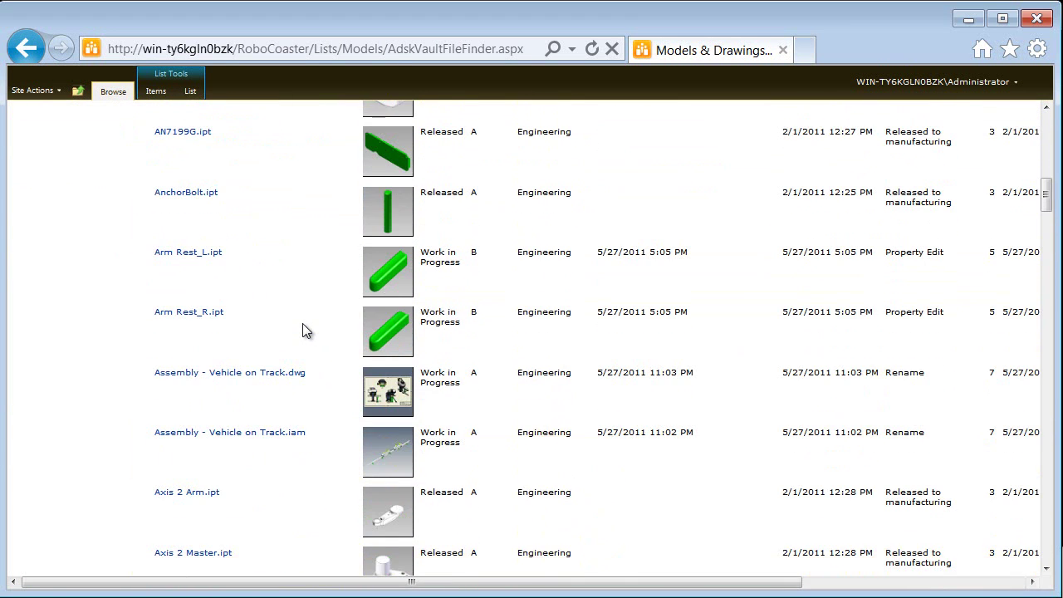
View the item Assembly - Vehicle on Track.dwg and open its design visualization file in Autodesk Design Review
click(200, 376)
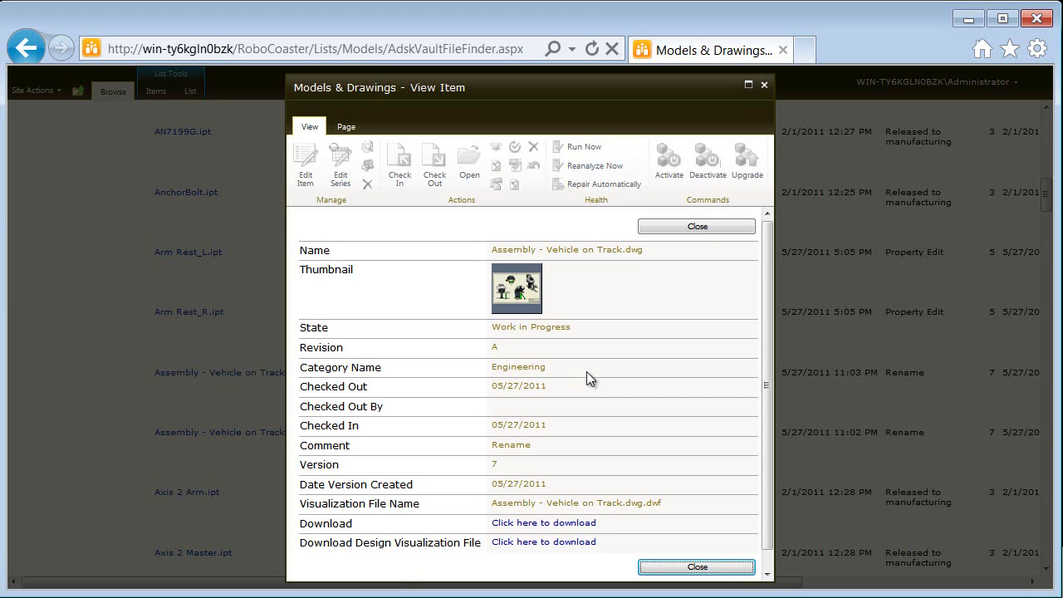
click(565, 541)
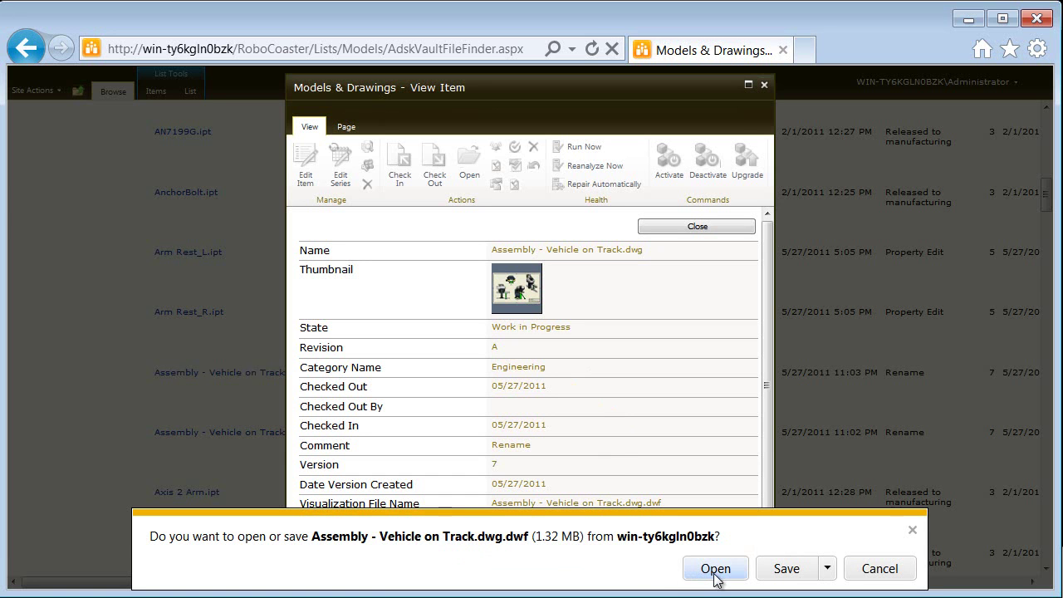
click(715, 570)
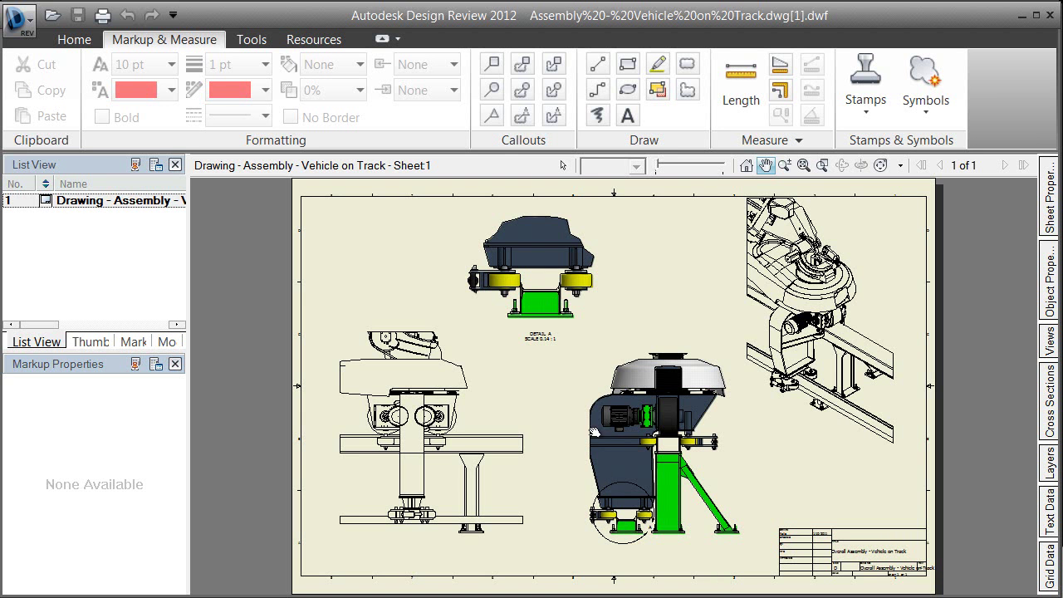
Add a revision cloud callout around Detail A's wheels reading "CR #137 changed the distance between the rails. The vehicles need to be updated"
click(522, 64)
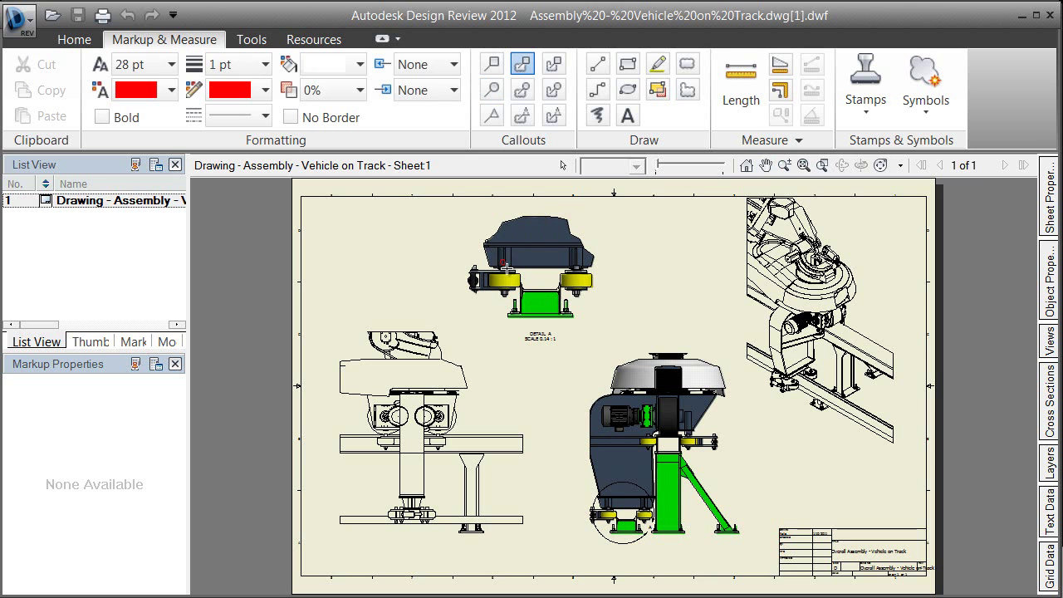
drag(541, 292, 590, 313)
click(621, 241)
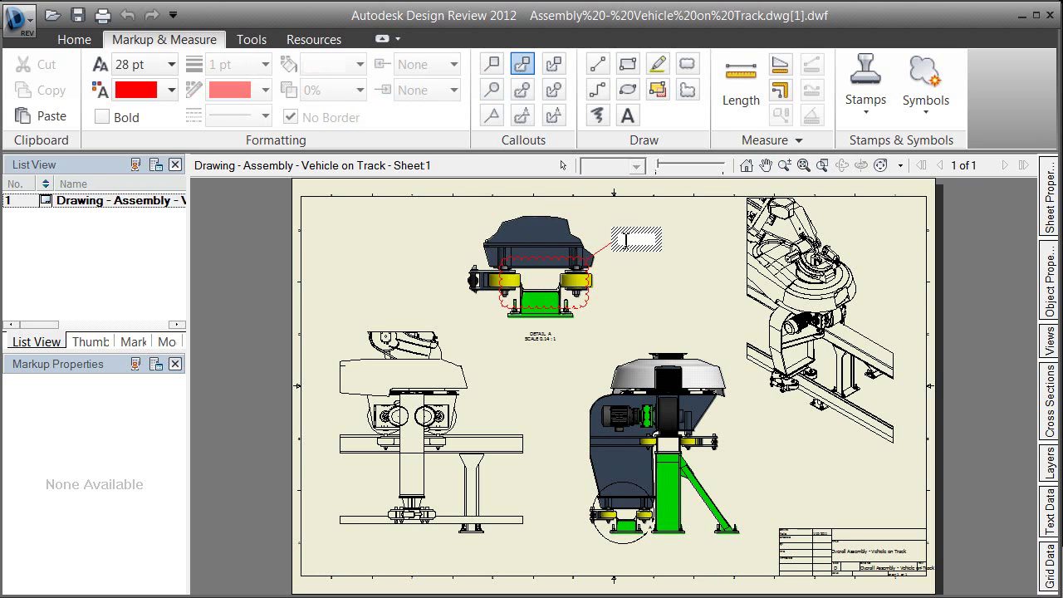
text(CR #137 changed the distance between the rails. The vehicles need to be updated)
click(261, 196)
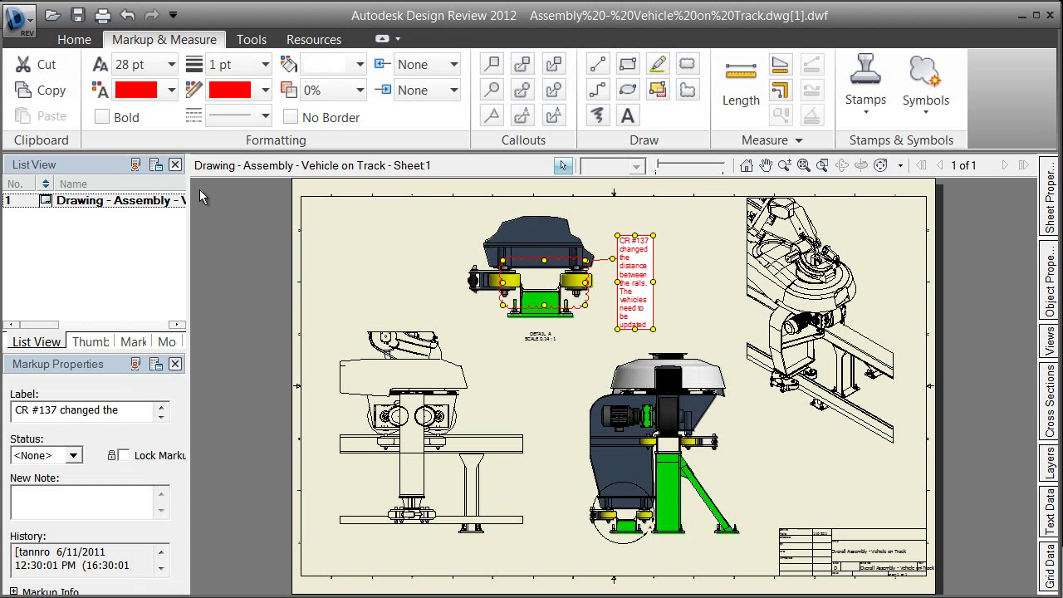
Save the marked-up drawing, close Design Review and close the drawing's item details on the SharePoint site
click(79, 16)
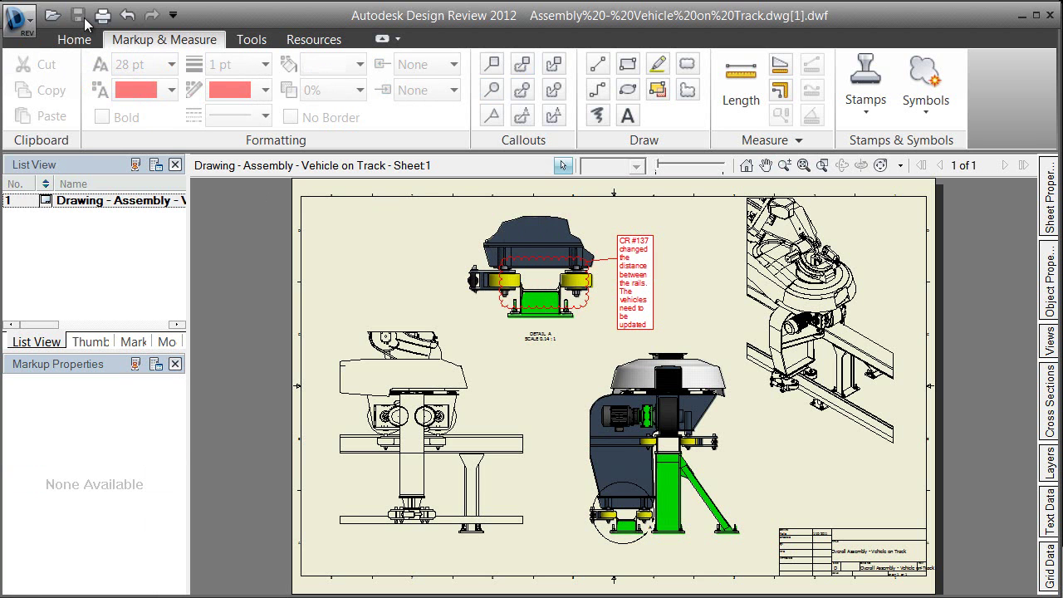
click(1051, 15)
click(698, 227)
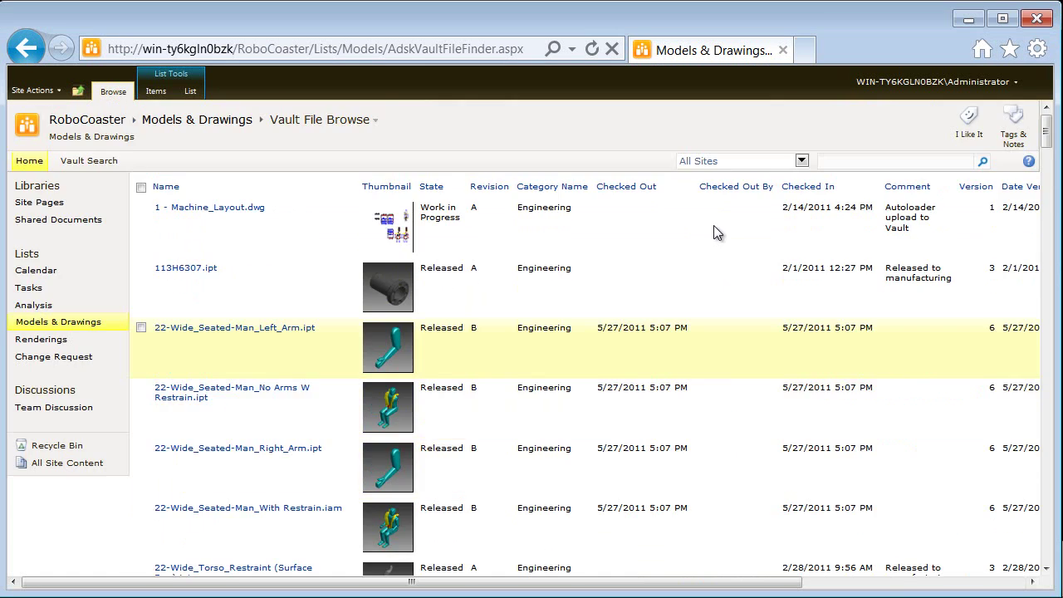
Create a new item in the Change Request list titled "Track change requires change in bogie assy"
click(52, 359)
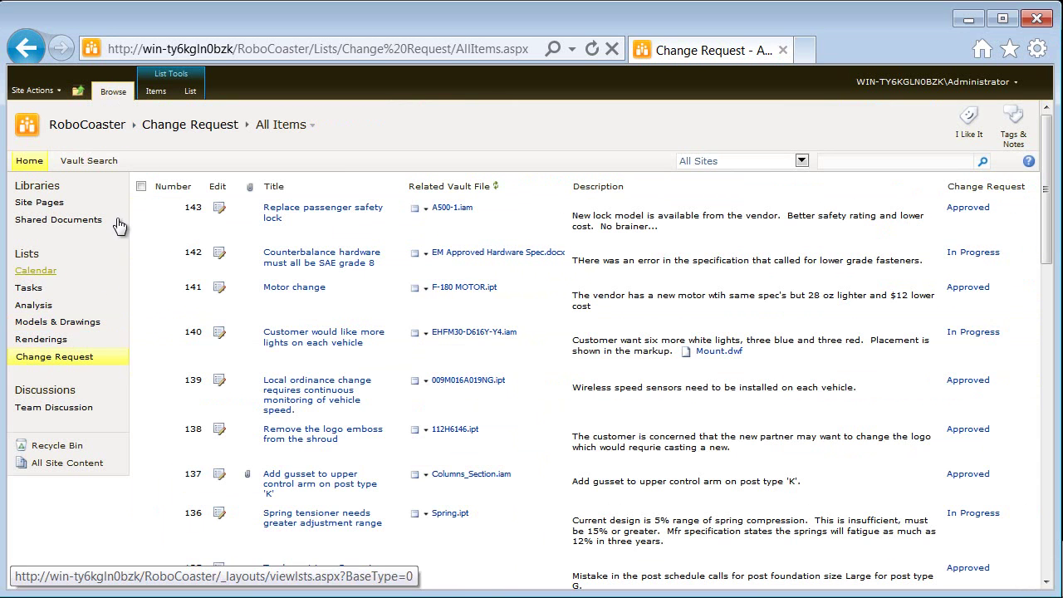
click(153, 92)
click(31, 124)
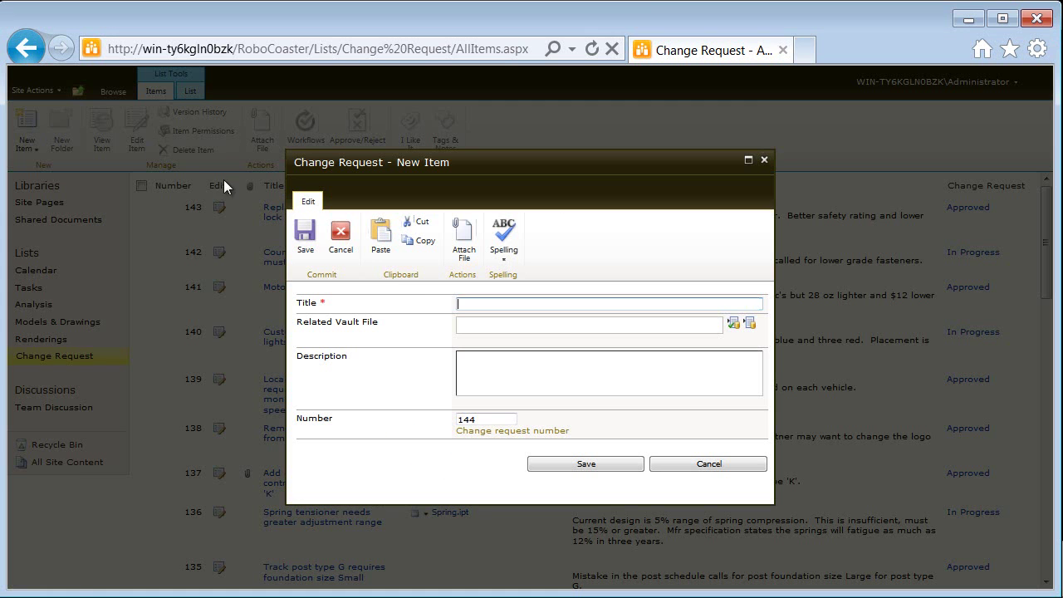
click(465, 305)
text(Track change requires change in bogie assy)
Set Assembly - Vehicle on Track.iam as the related Vault file and enter the description "Track change requires change in bogie assy"
click(751, 323)
drag(744, 217, 745, 290)
click(458, 309)
click(558, 509)
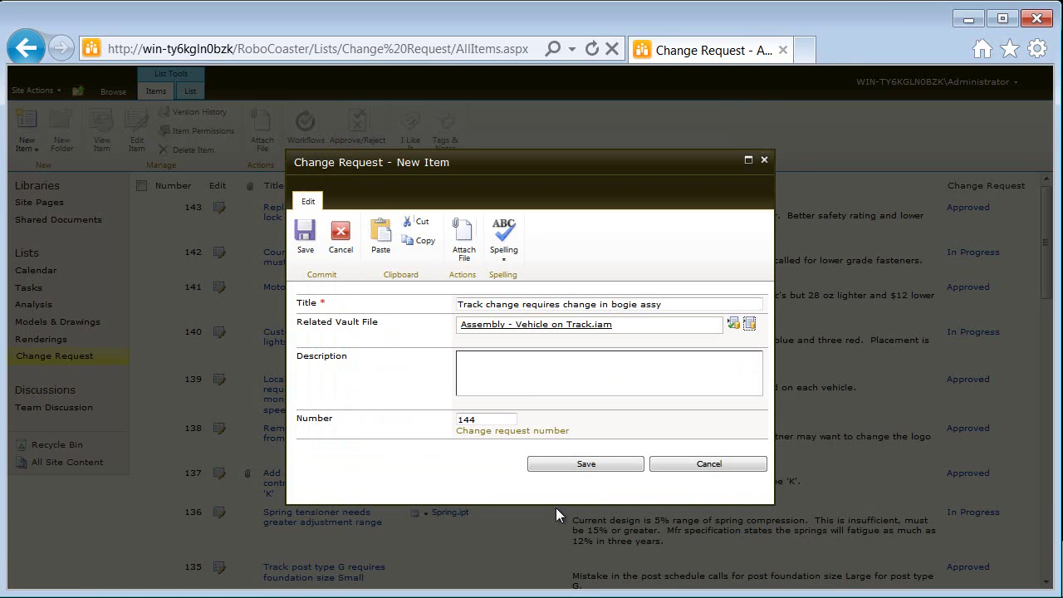
click(523, 375)
text(Track change requires change in bogie assy)
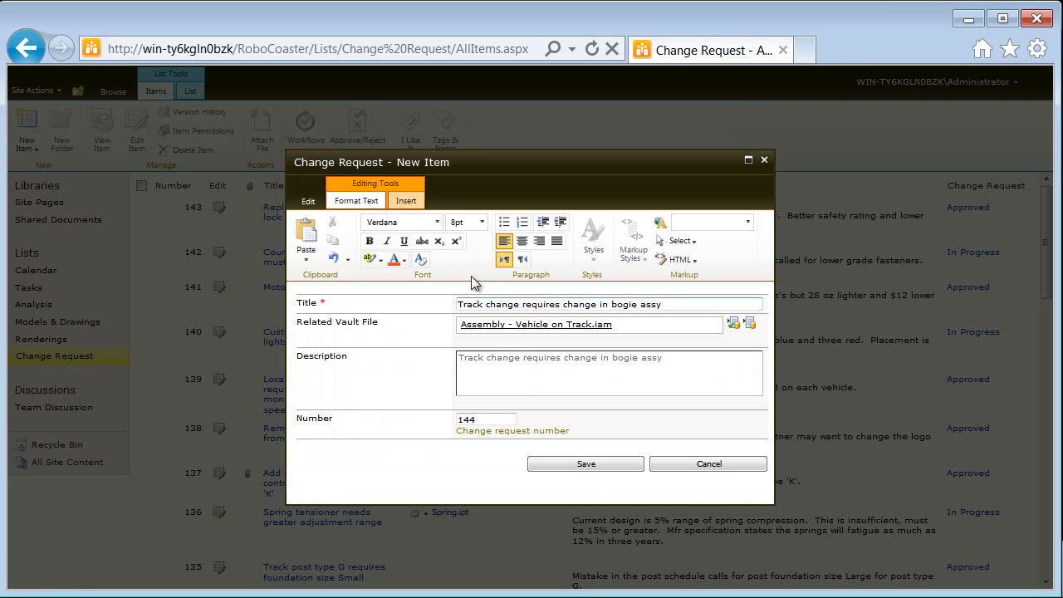
Upload the marked-up vehicle assembly DWF to Site Assets as a link in the description and save the change request
click(405, 202)
click(421, 239)
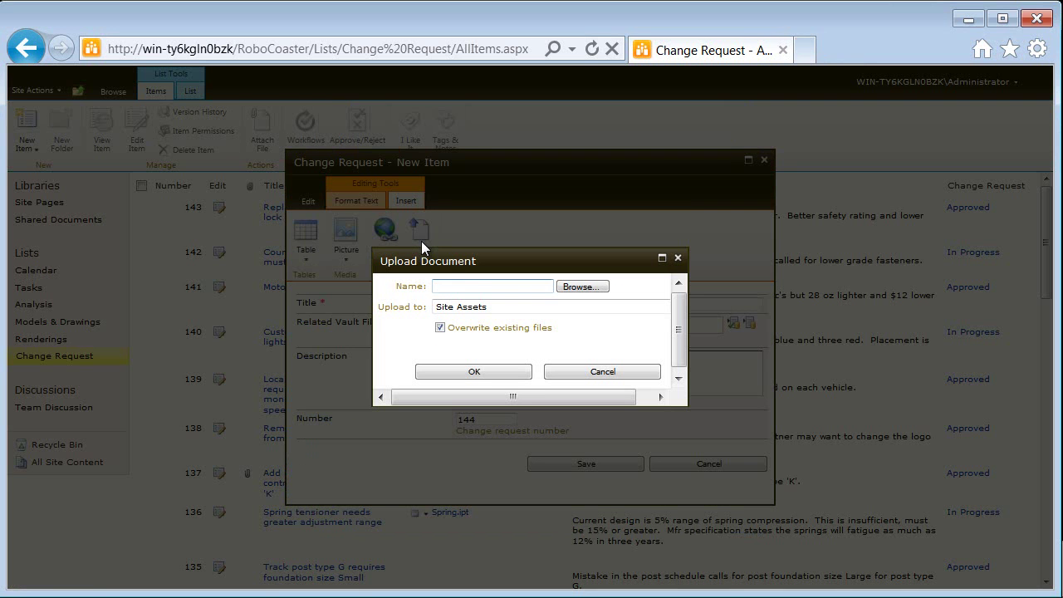
click(471, 286)
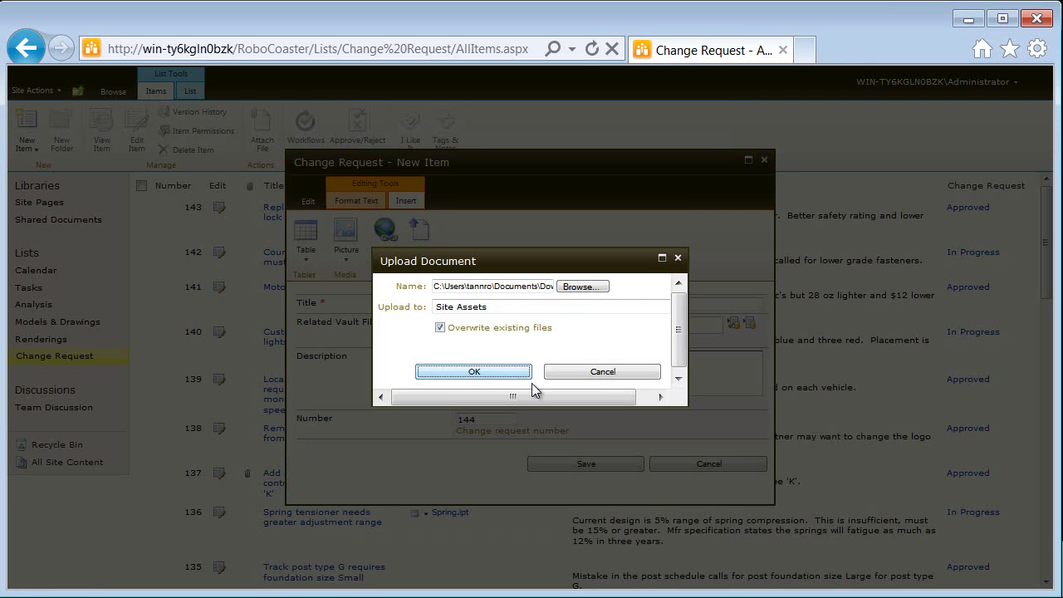
click(515, 373)
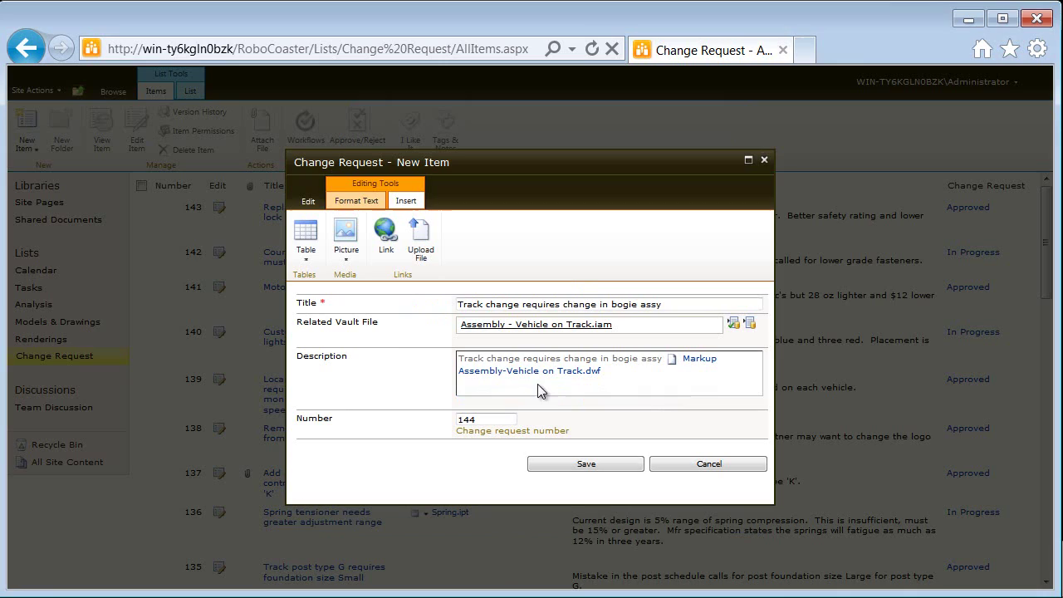
click(578, 467)
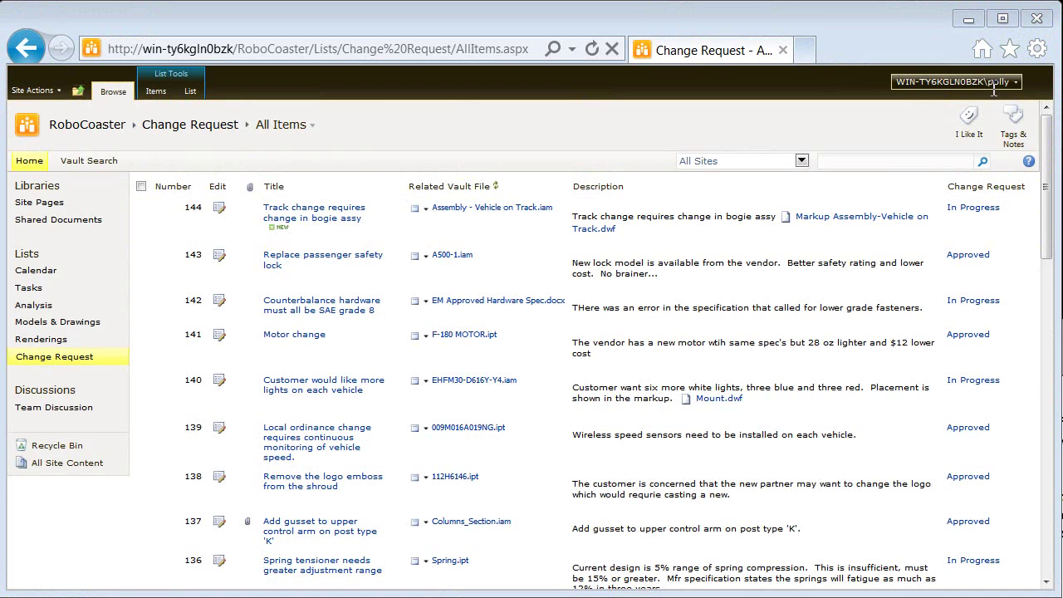
Review change request 144's markup around Detail A and view its related Vault file, Assembly - Vehicle on Track.iam
click(851, 224)
scroll(522, 304, up, 5)
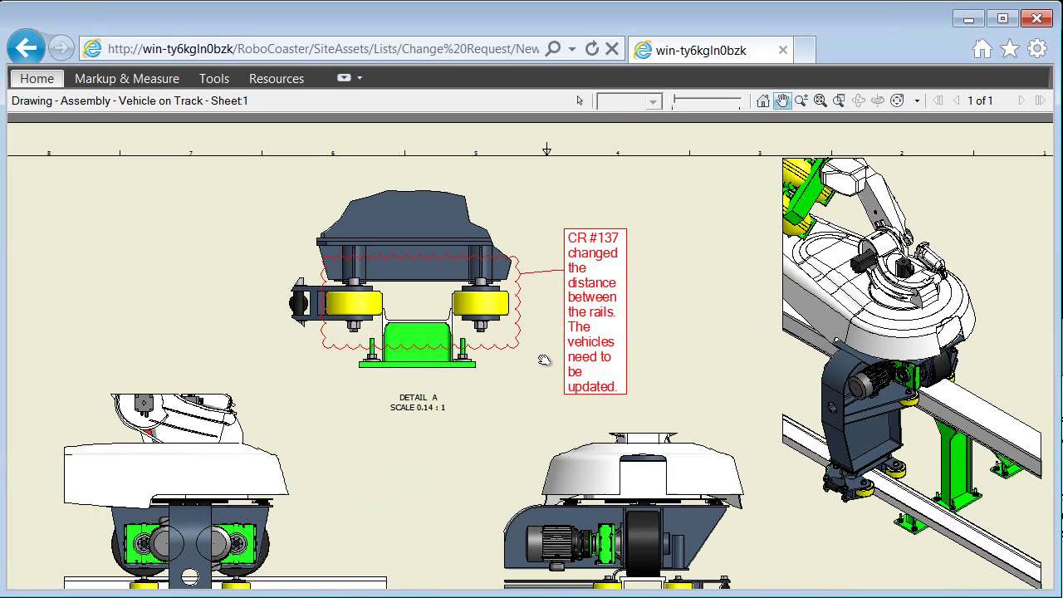
click(26, 48)
click(463, 207)
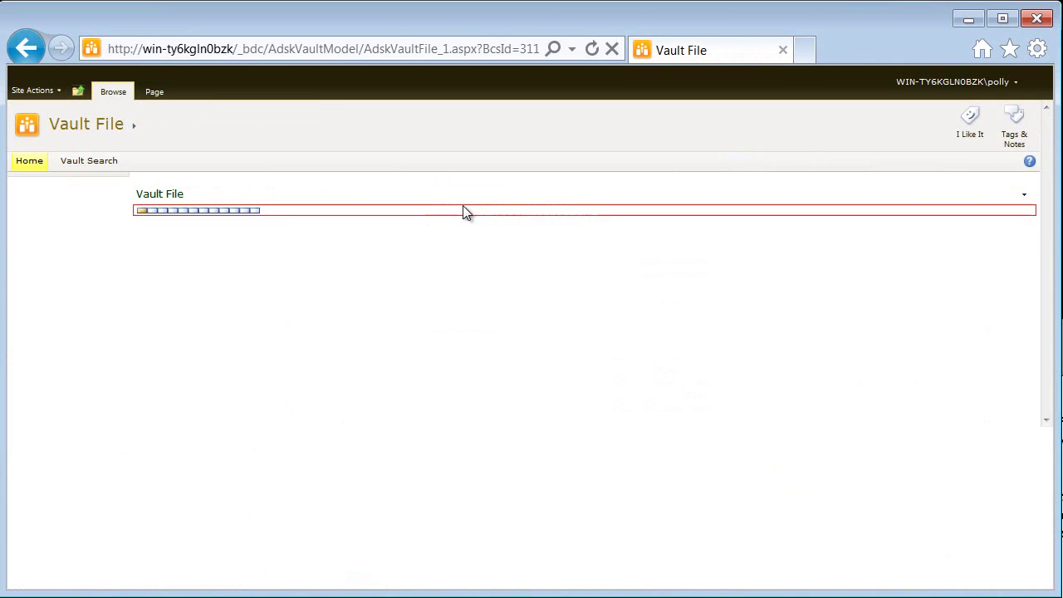
click(29, 47)
Open change request 144's pending approval task and enter a comment asking the colleague to "please review and make any necessary adjustments."
click(975, 209)
drag(1060, 191, 1060, 308)
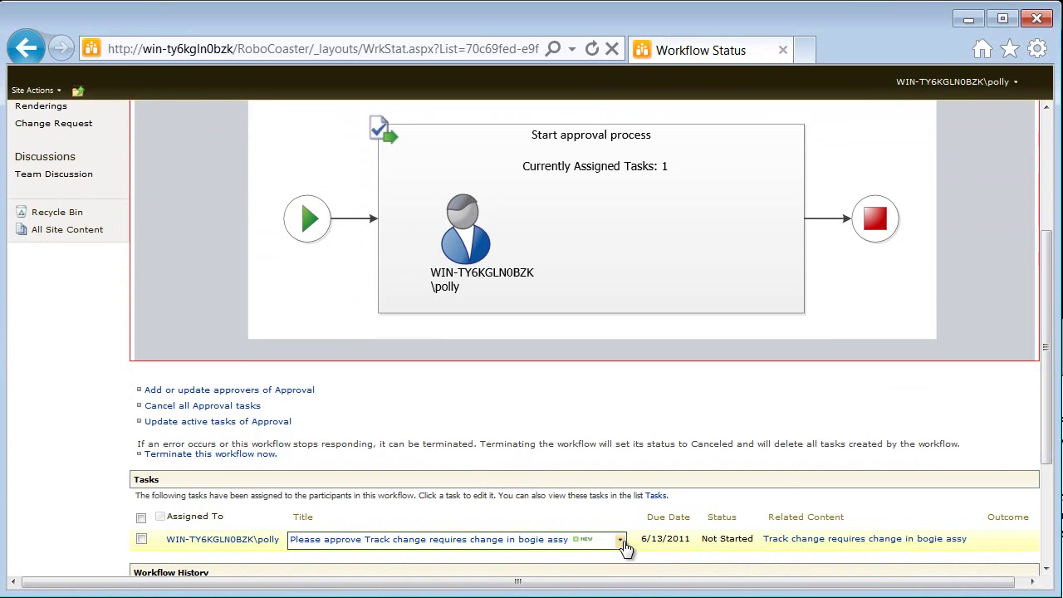
click(622, 541)
click(541, 522)
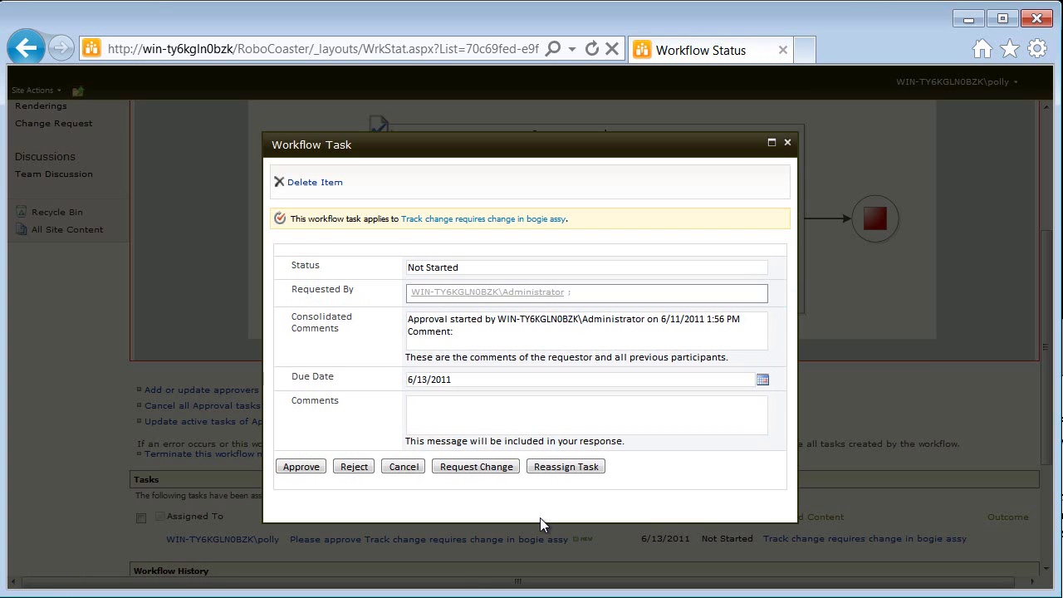
click(474, 428)
text(Bill, please review and make any necessary adjustments.)
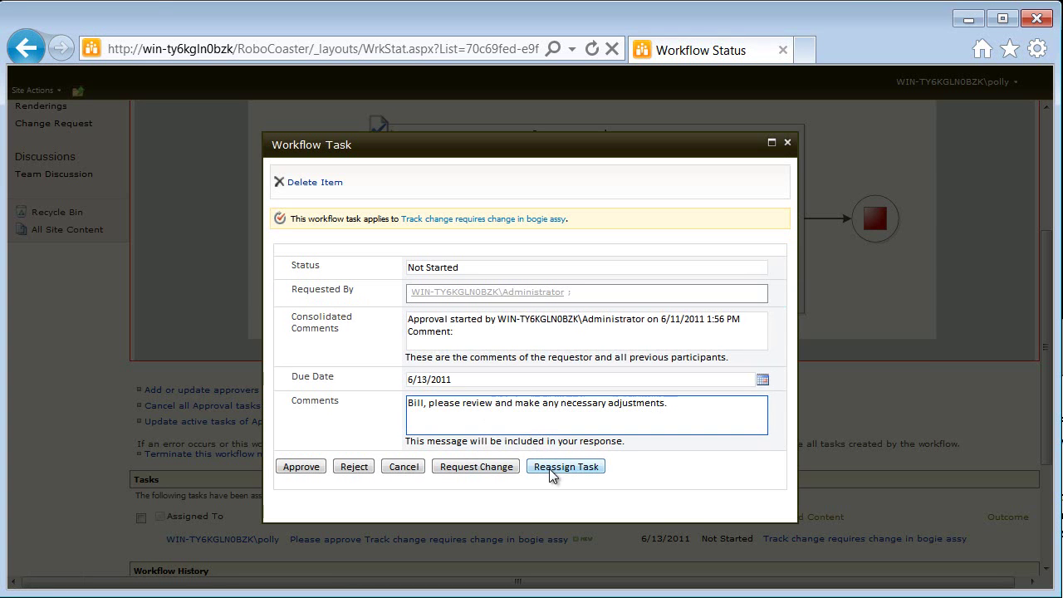
Reassign the approval task to the named colleague, check the entered name and send the reassignment
click(550, 468)
click(490, 274)
text(bill)
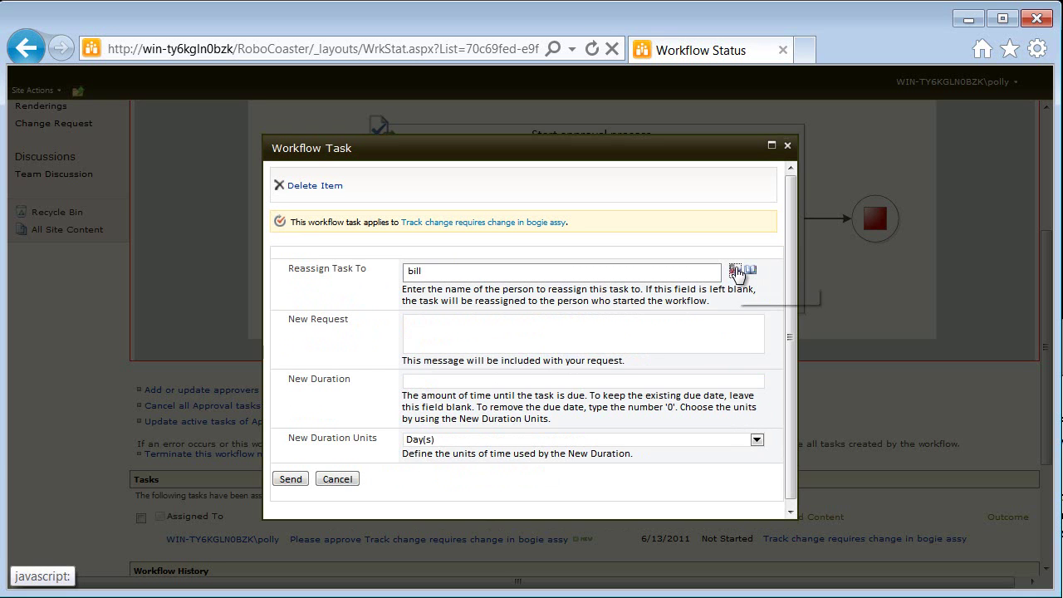
click(736, 272)
click(291, 479)
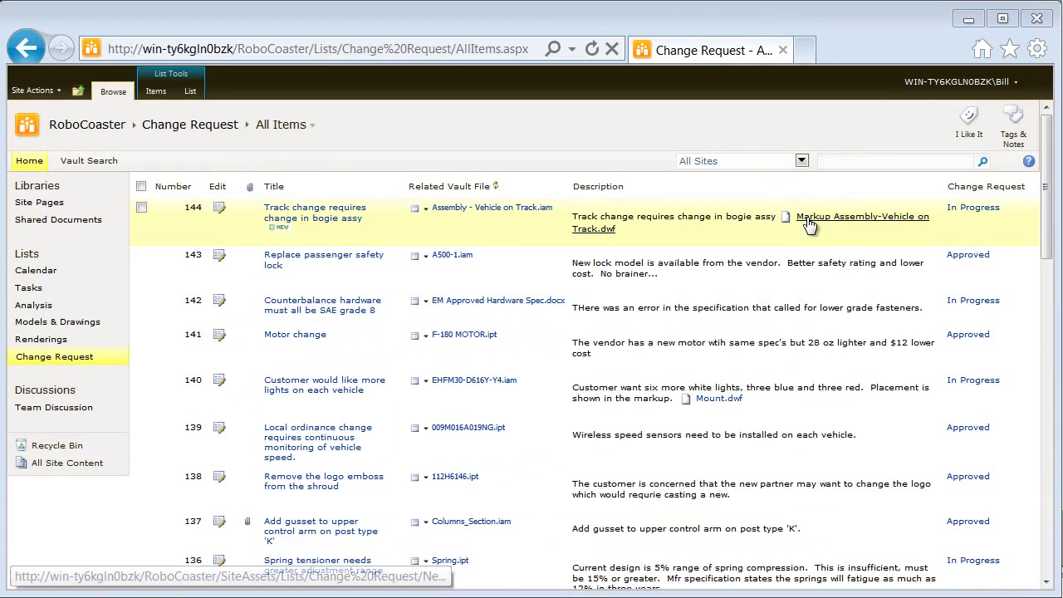
Examine the revision cloud callout in change request 144's marked-up drawing and return to the list
click(818, 218)
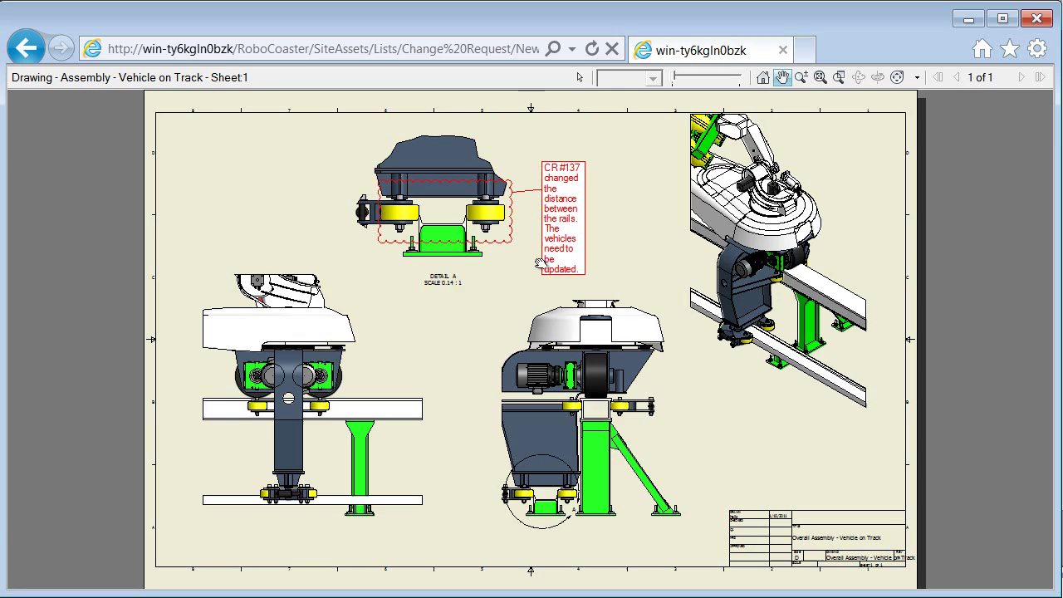
scroll(492, 193, up, 3)
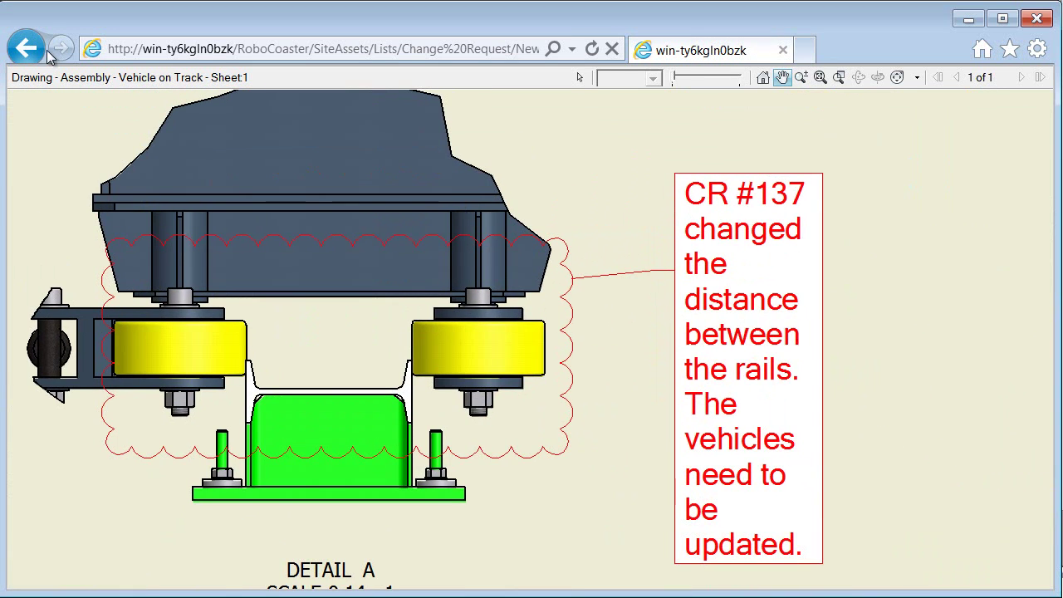
click(28, 48)
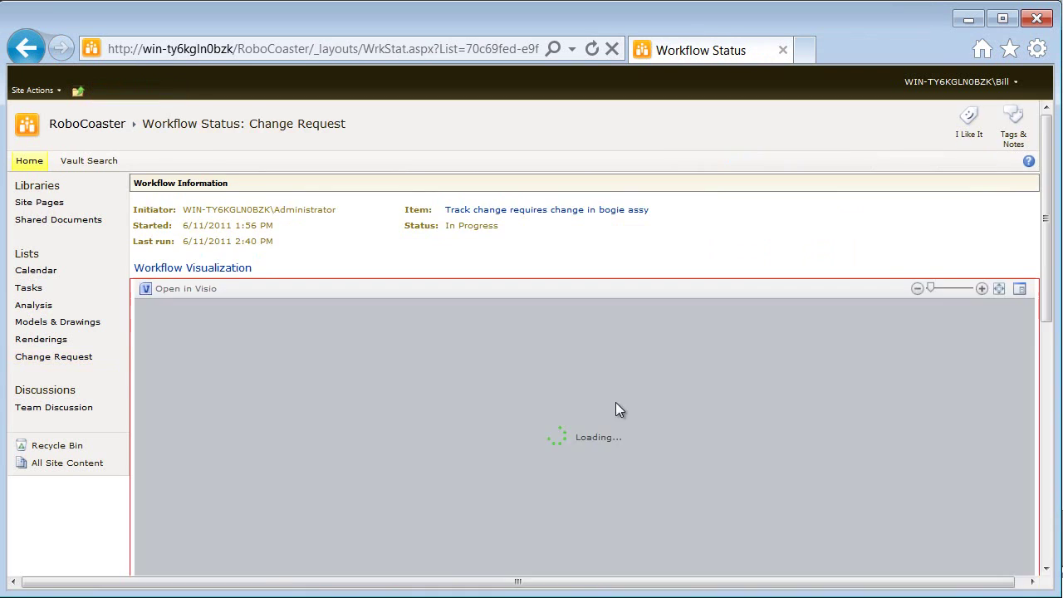
Approve the reassigned task, commenting that the simulation indicated the rails needed to be 2" farther apart to meet the safety threshold
scroll(615, 407, down, 7)
click(499, 509)
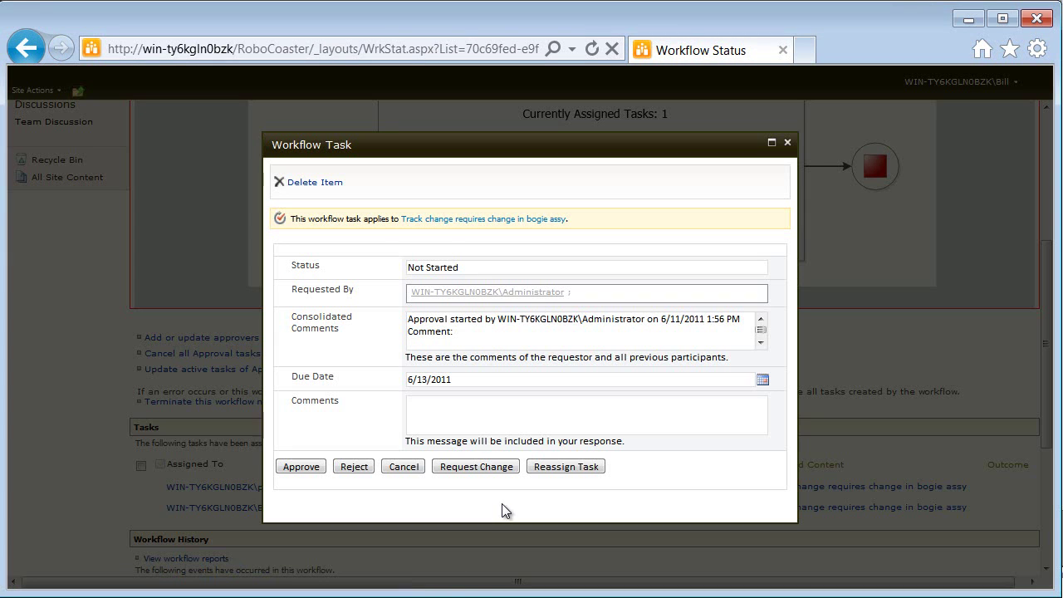
click(760, 344)
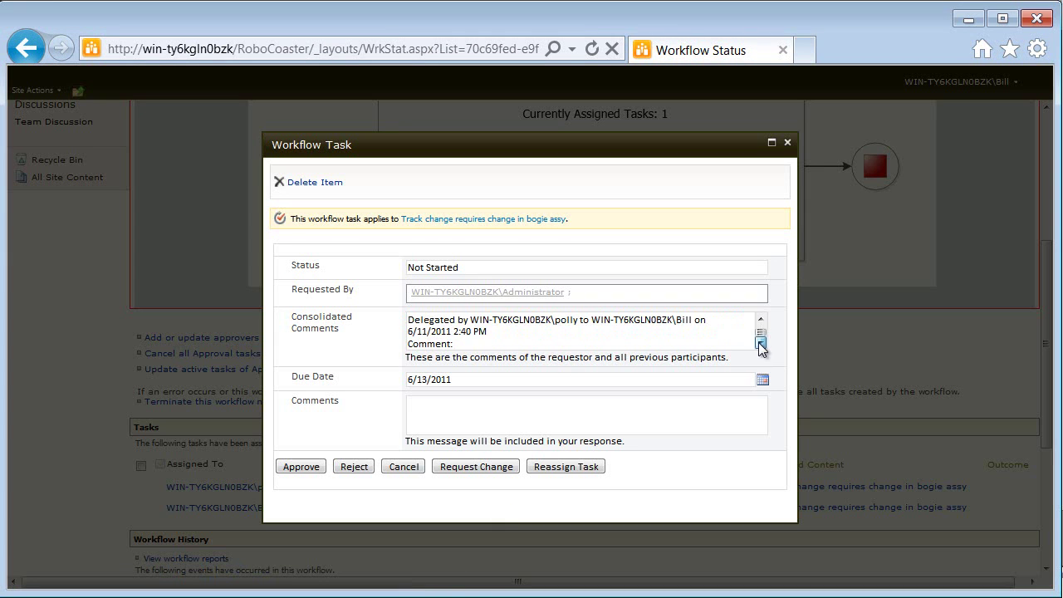
click(569, 422)
text(Jeff told me that the simulation indicated the rails needed to be 2" farther apart to meet the safety threshold.)
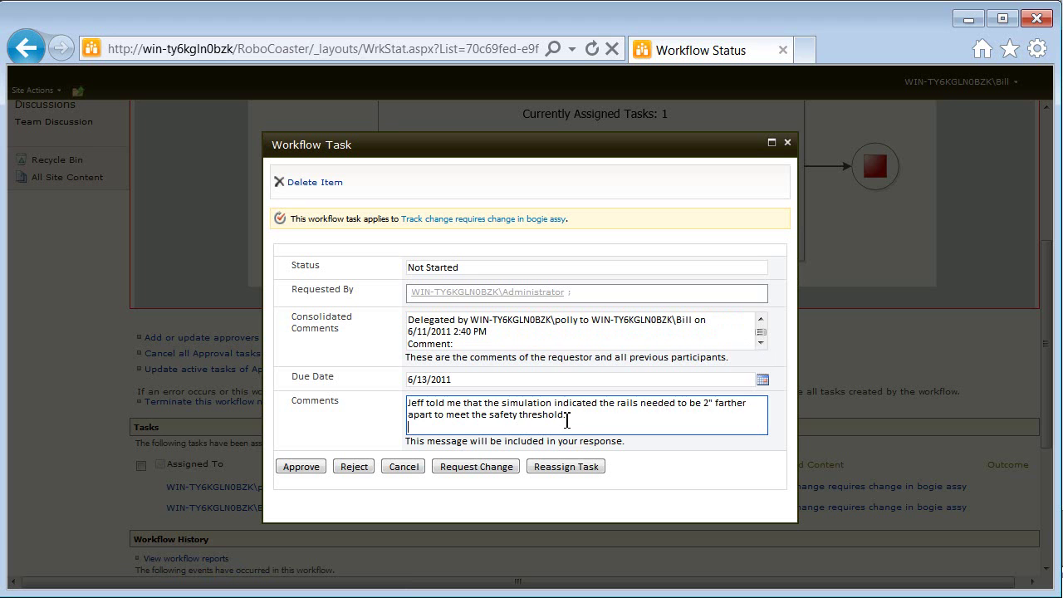
click(301, 466)
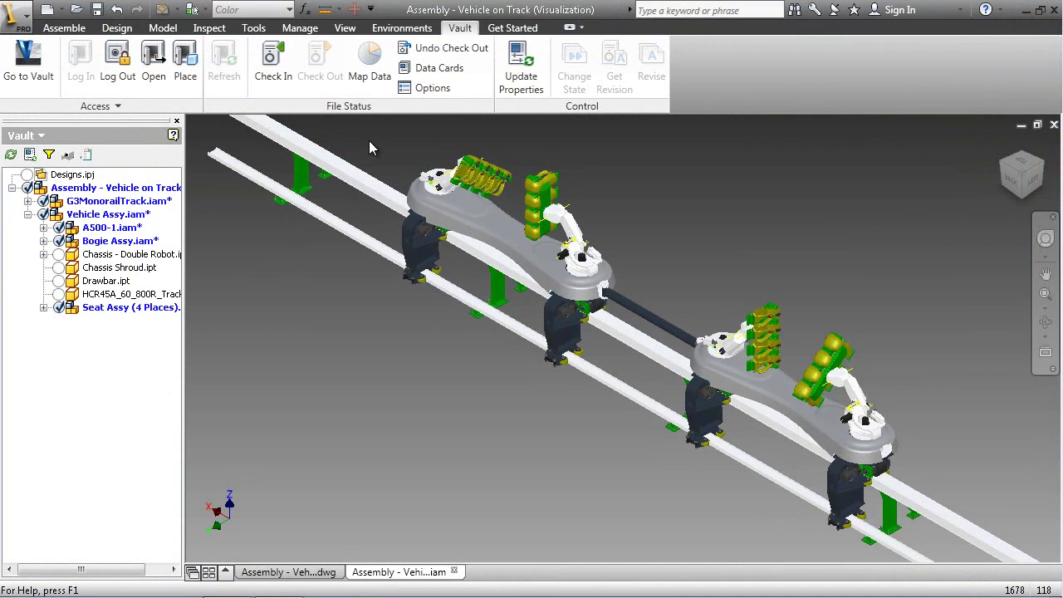
Map the vehicle assembly's Vault data in Inventor using the report template $/Templates/Vault Professional In-CAD.rdlc
click(367, 71)
click(305, 152)
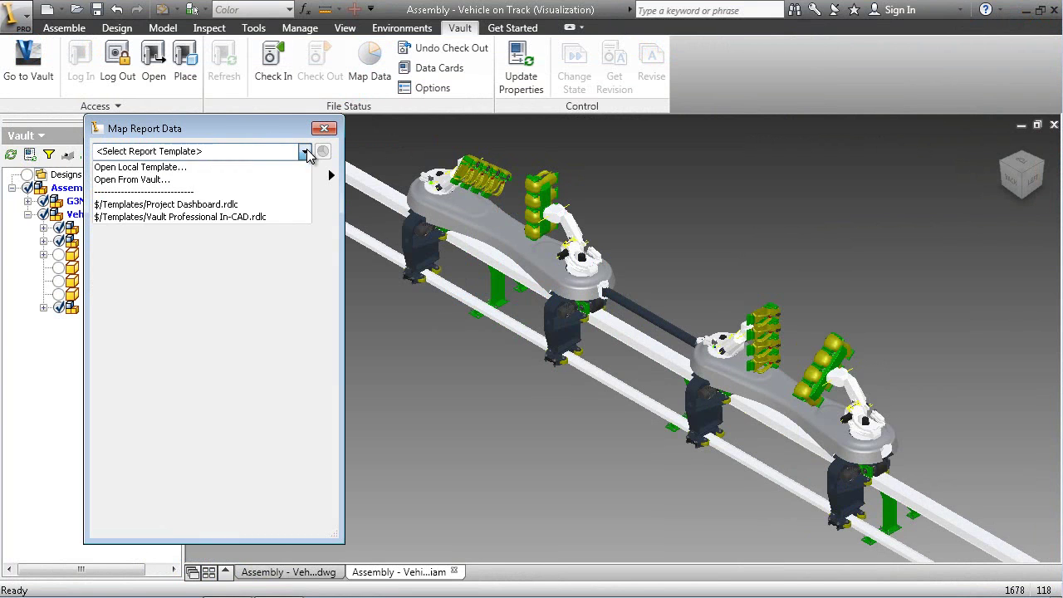
click(287, 218)
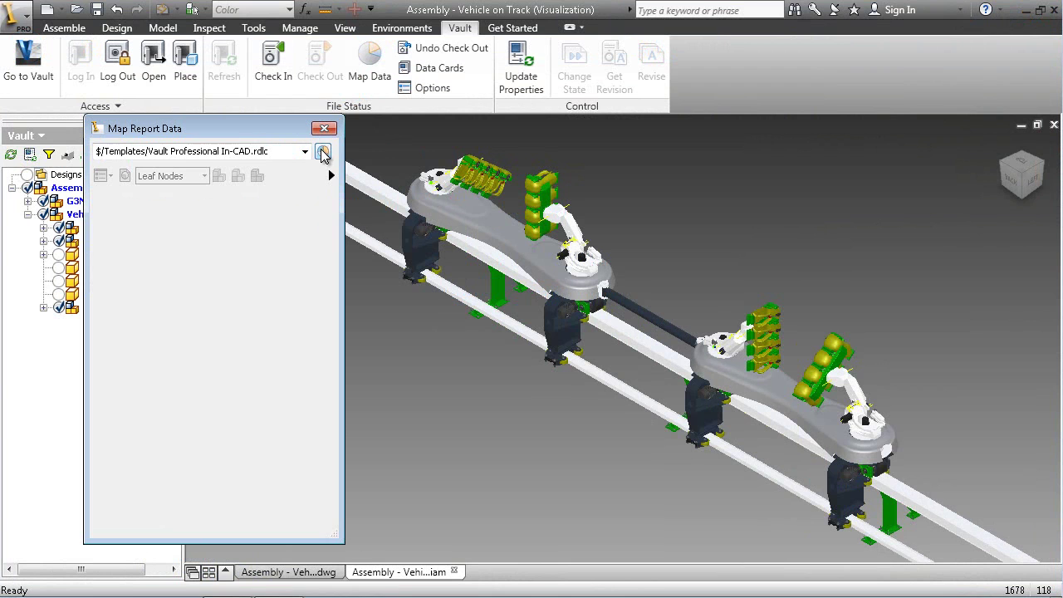
click(323, 153)
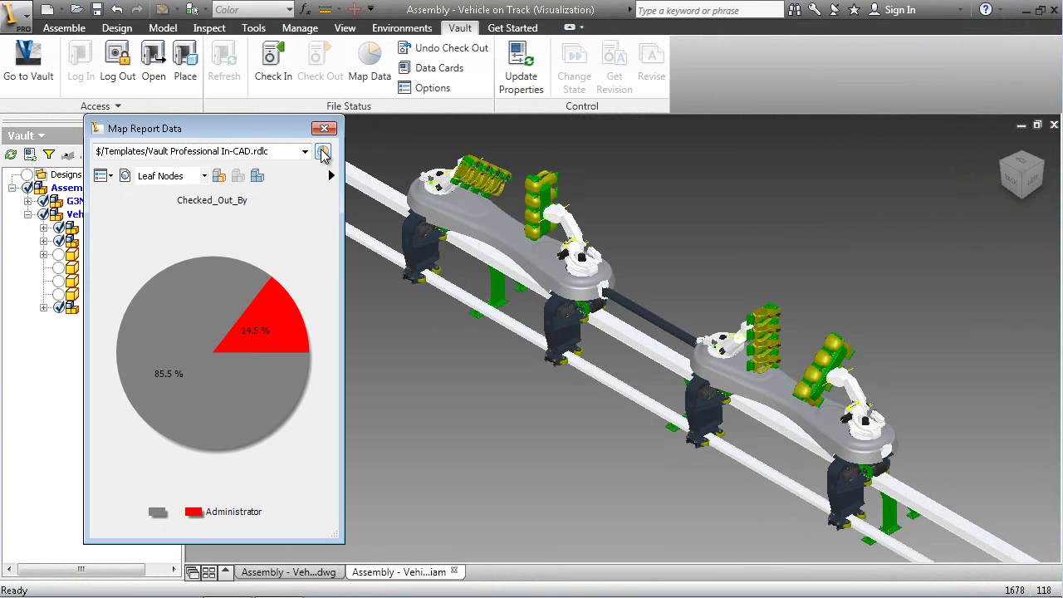
Chart the report data by State and apply the chart colors to the assembly's components
click(331, 175)
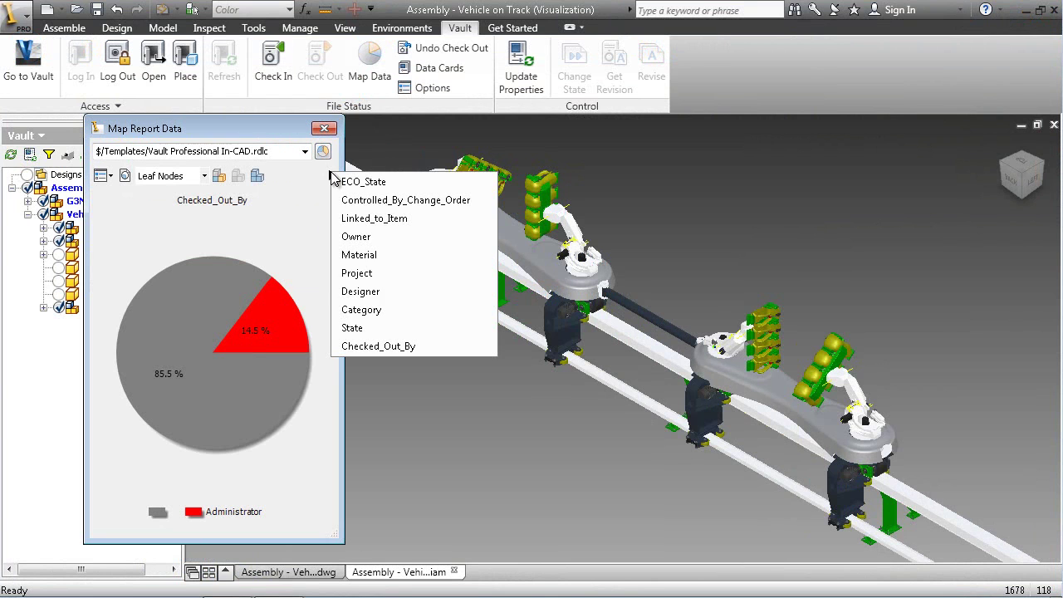
click(352, 328)
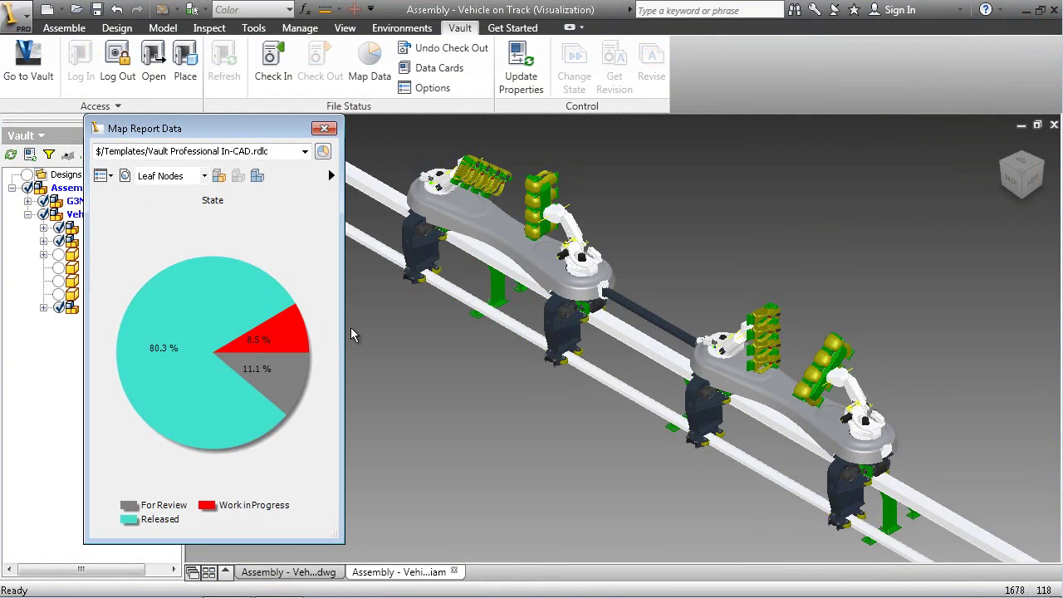
click(218, 176)
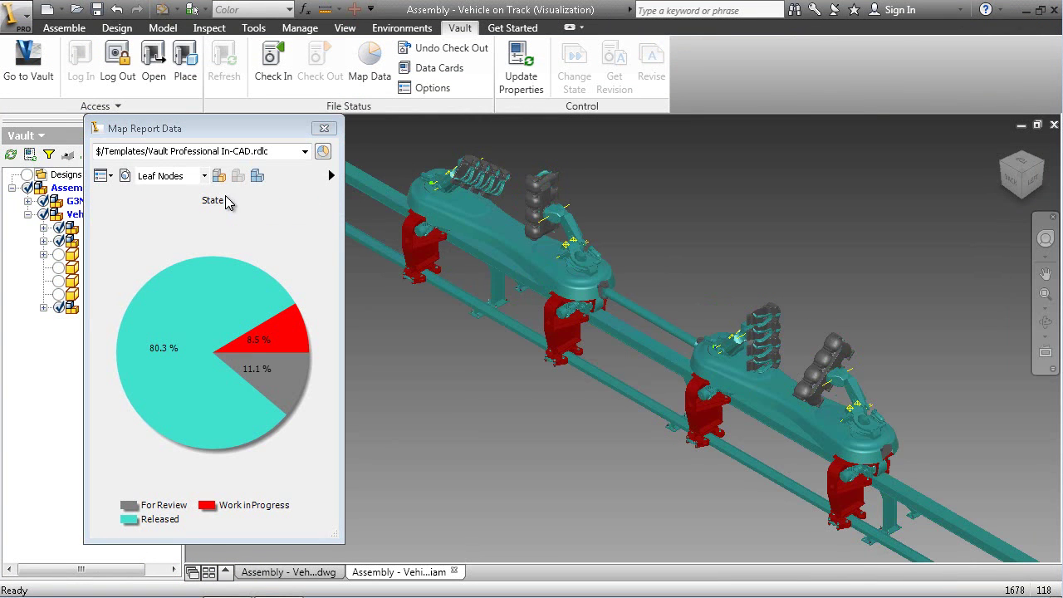
Isolate the Work in Progress components in the model and make them the selection set
click(299, 336)
click(238, 178)
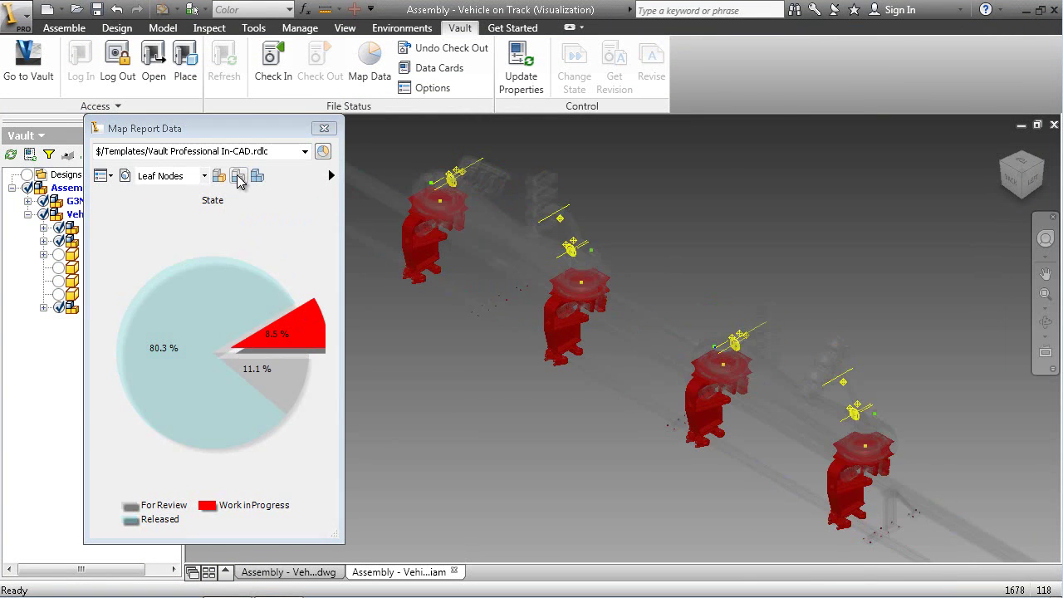
right_click(302, 334)
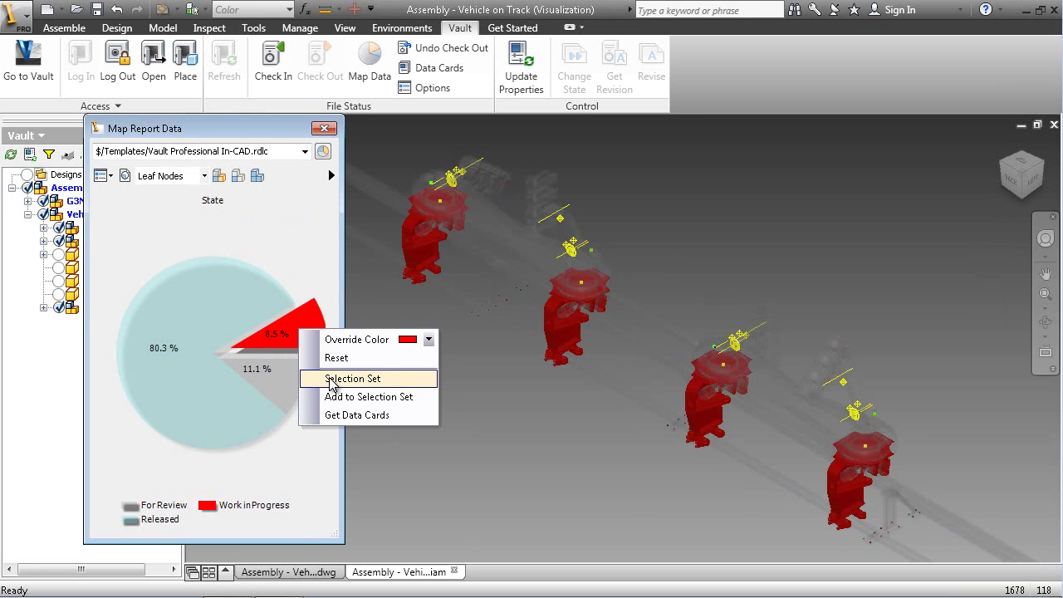
click(353, 379)
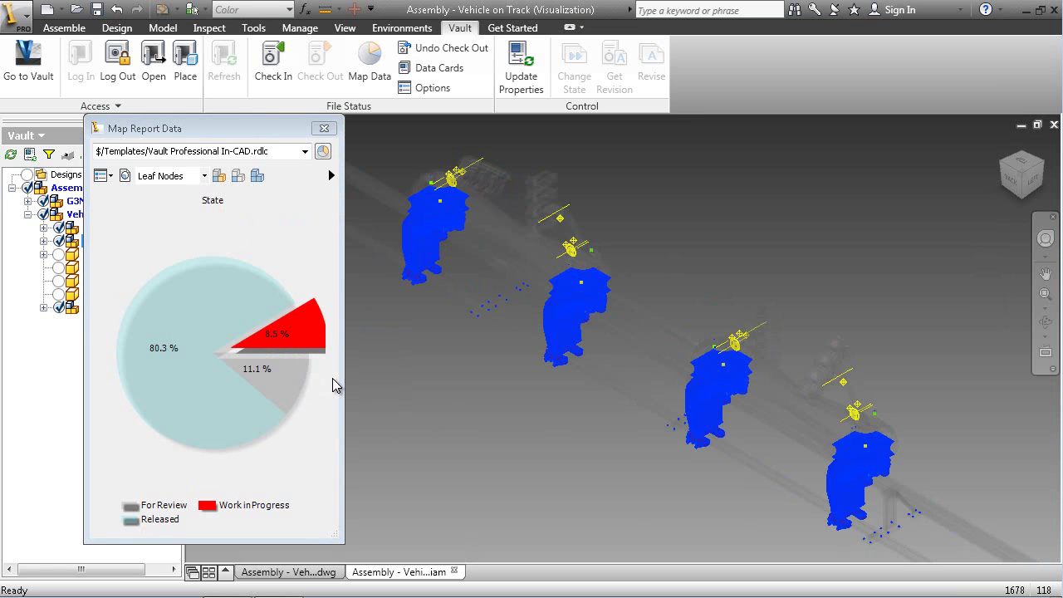
Open the bogie's Base Sketch part, set the side profile's outer vertical dimension to 1500, and close the part
right_click(563, 326)
mouse_move(605, 424)
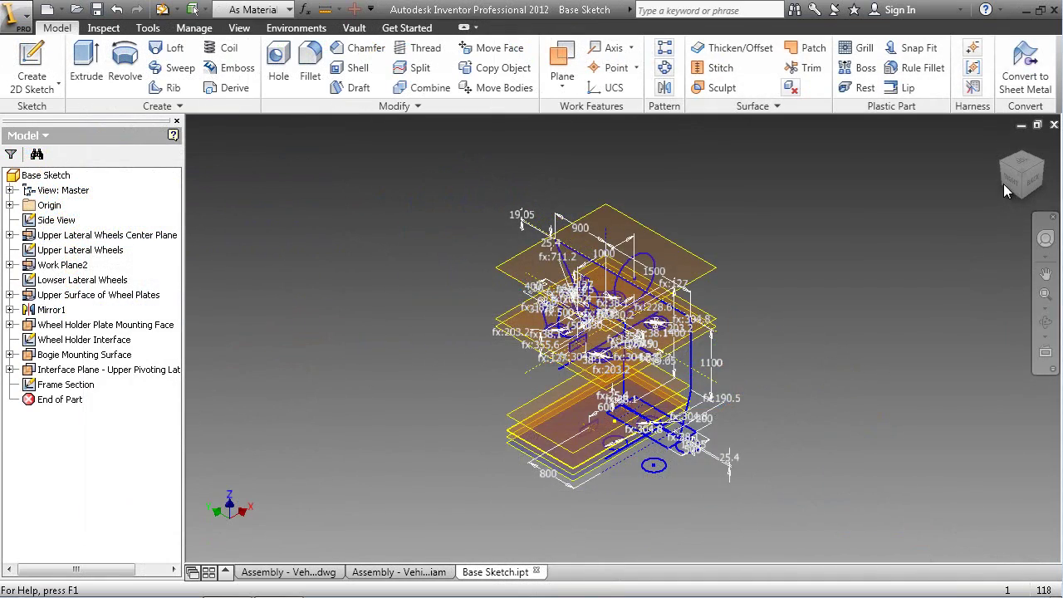
click(1008, 191)
double_click(732, 320)
text(1500)
click(798, 373)
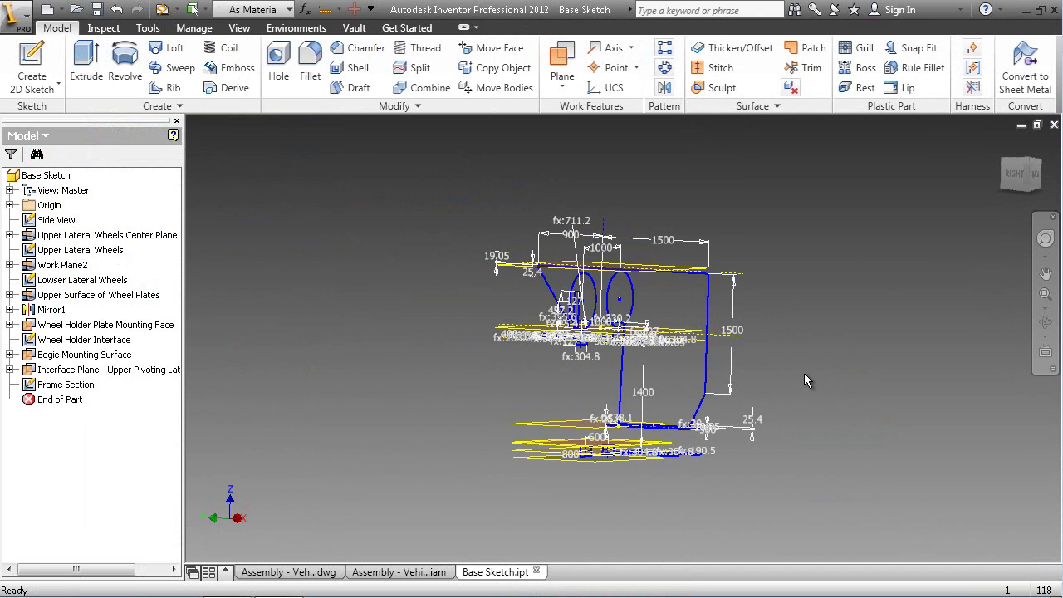
key(F6)
click(536, 572)
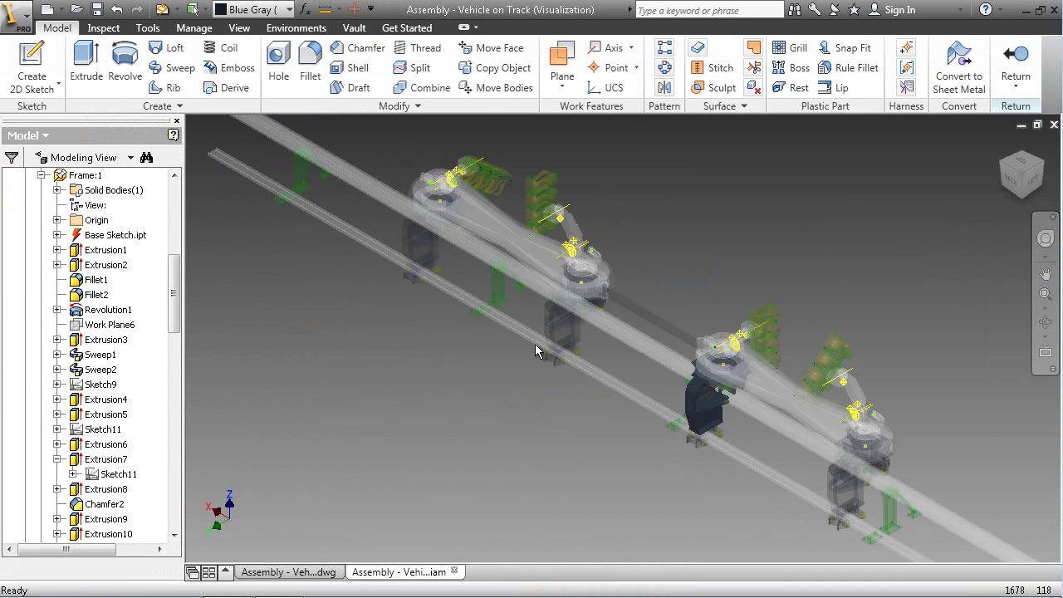
Update the model with the changed base sketch and return to editing the top-level Assembly - Vehicle on Track.iam
click(194, 9)
click(192, 73)
double_click(64, 175)
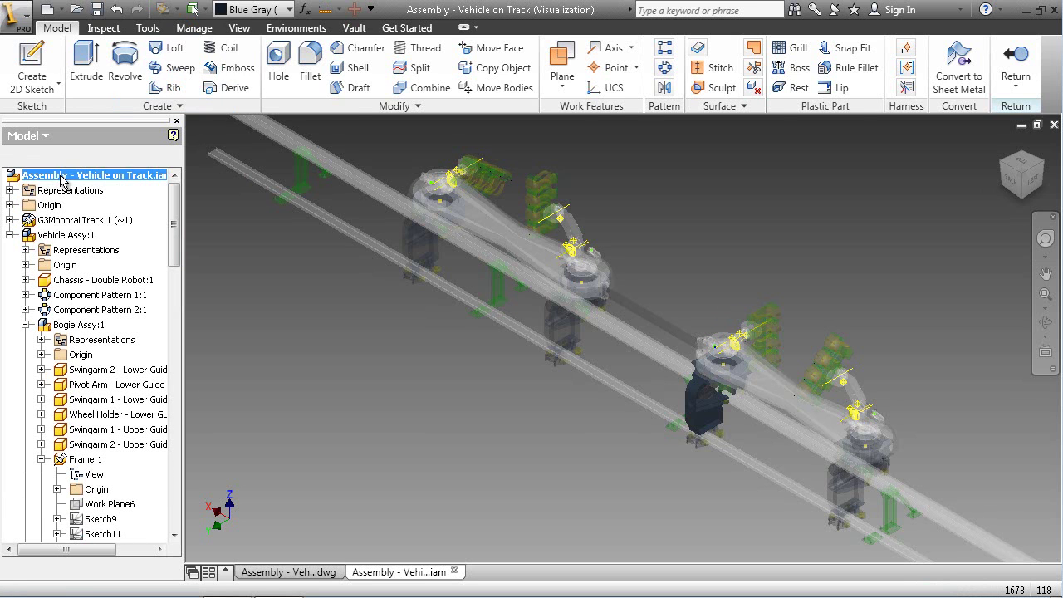
Inspect Detail A in the updated vehicle drawing and check Assembly - Vehicle on Track.dwg into the vault
click(275, 571)
click(1046, 249)
drag(673, 295, 397, 155)
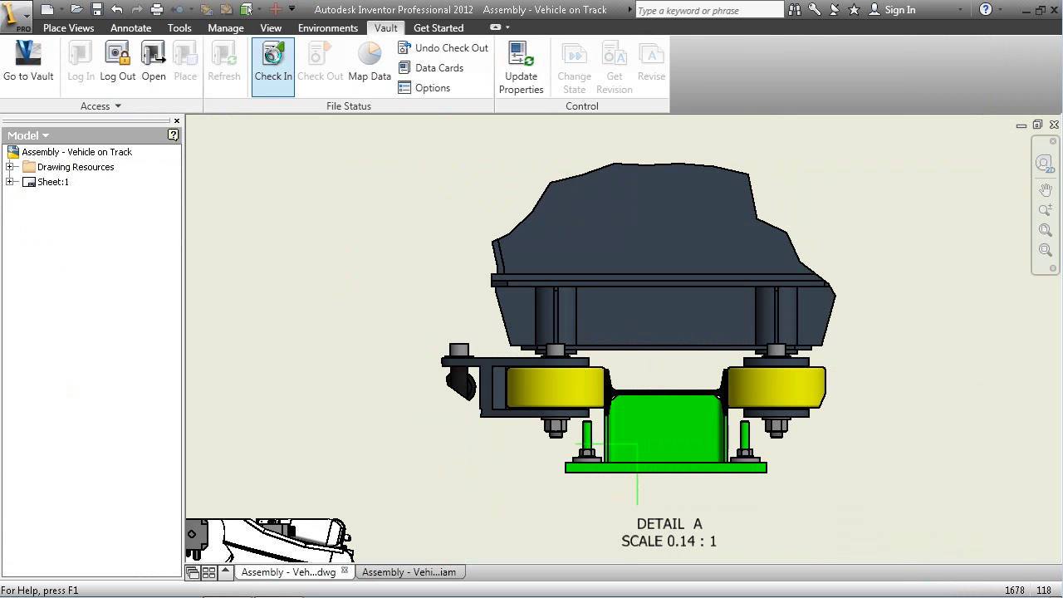
click(274, 65)
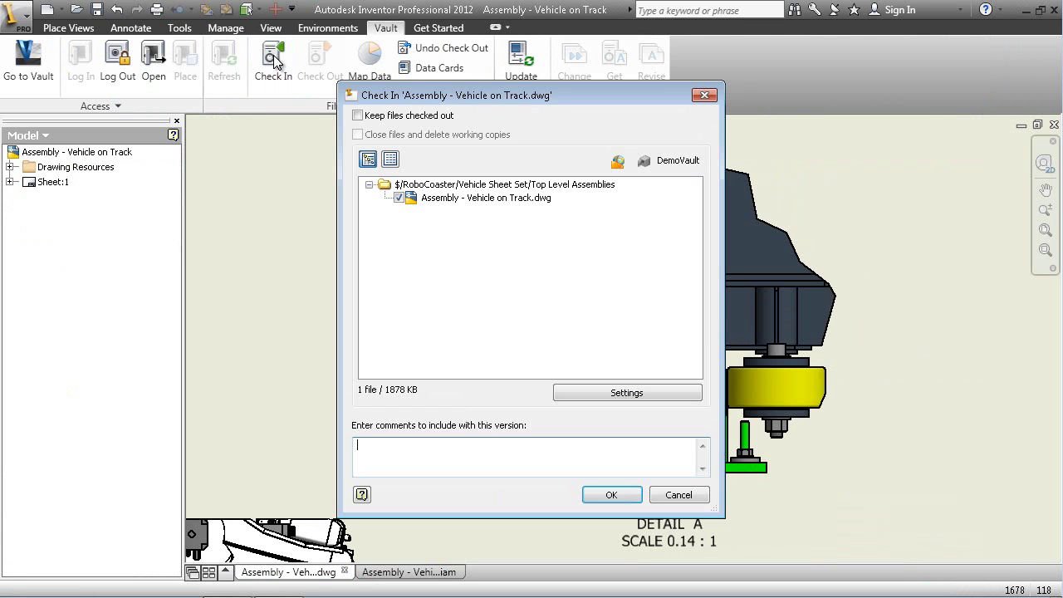
click(610, 391)
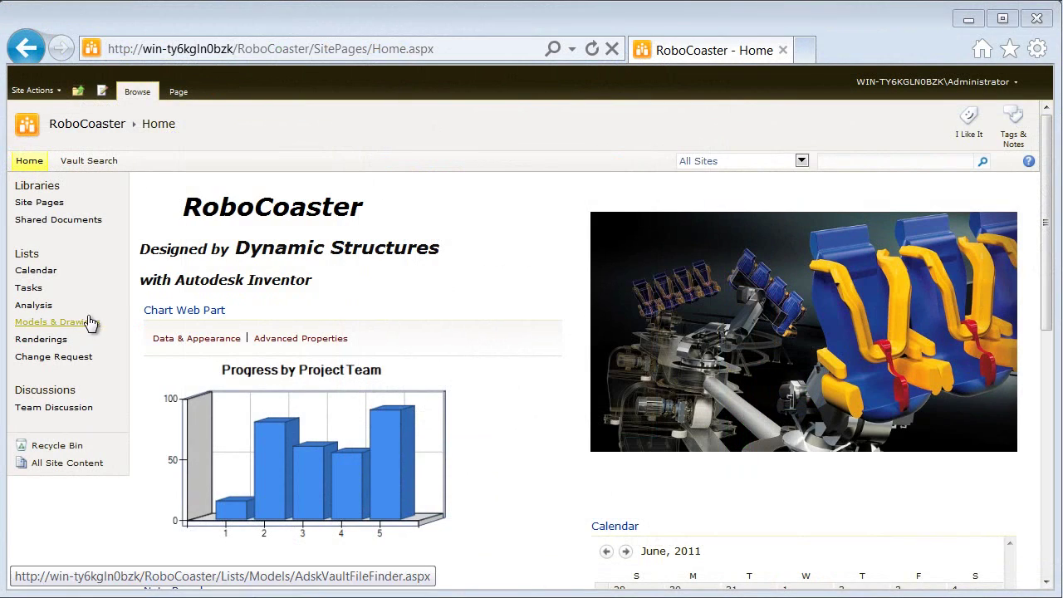
On the SharePoint site, open the design visualization file of Assembly - Vehicle on Track.dwg from Models & Drawings and inspect Detail A
click(83, 323)
scroll(570, 311, down, 8)
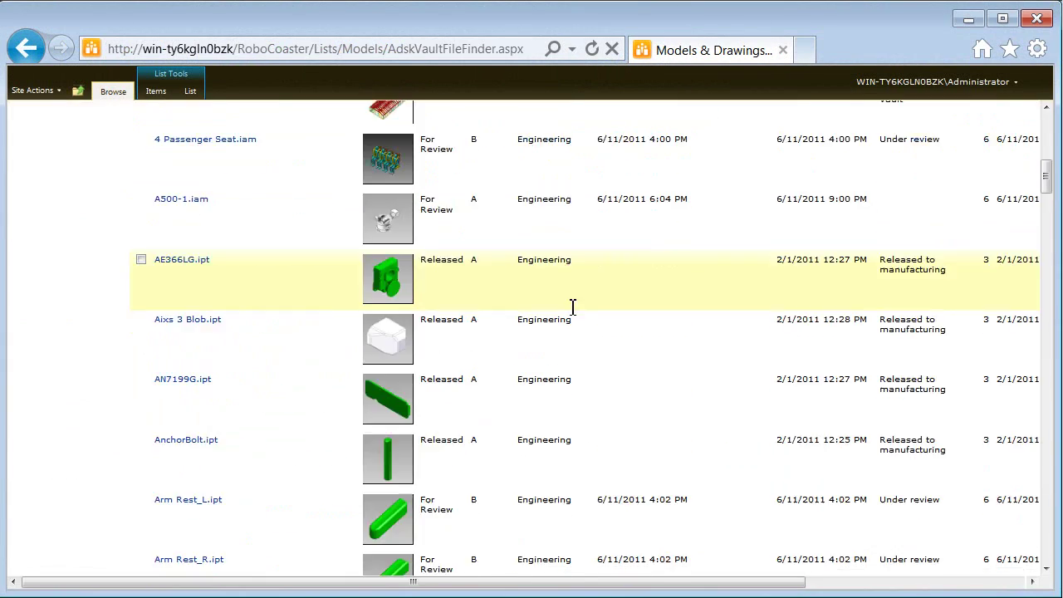
scroll(573, 310, down, 5)
click(250, 182)
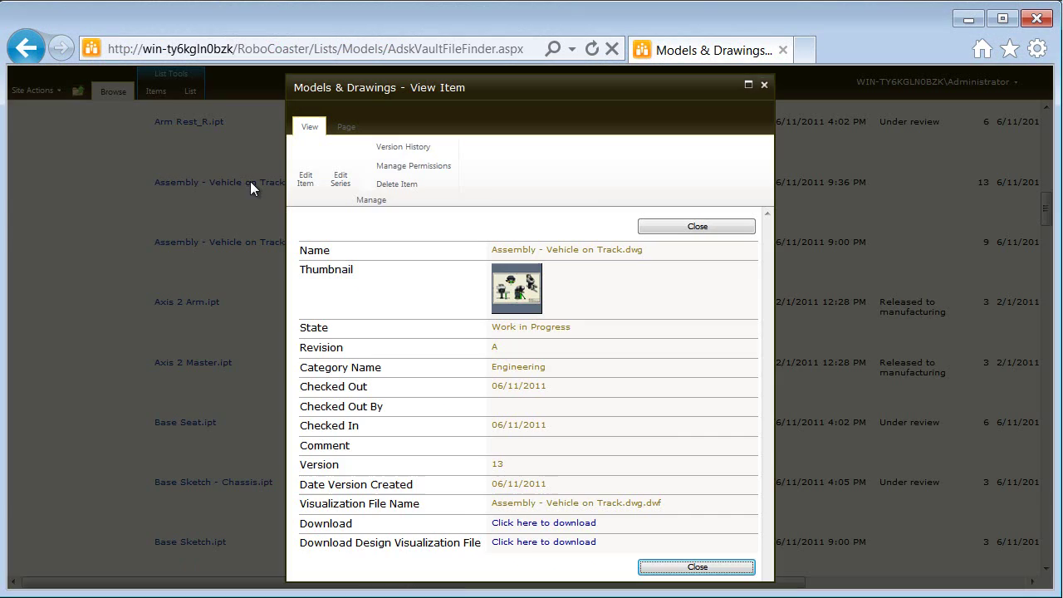
click(519, 543)
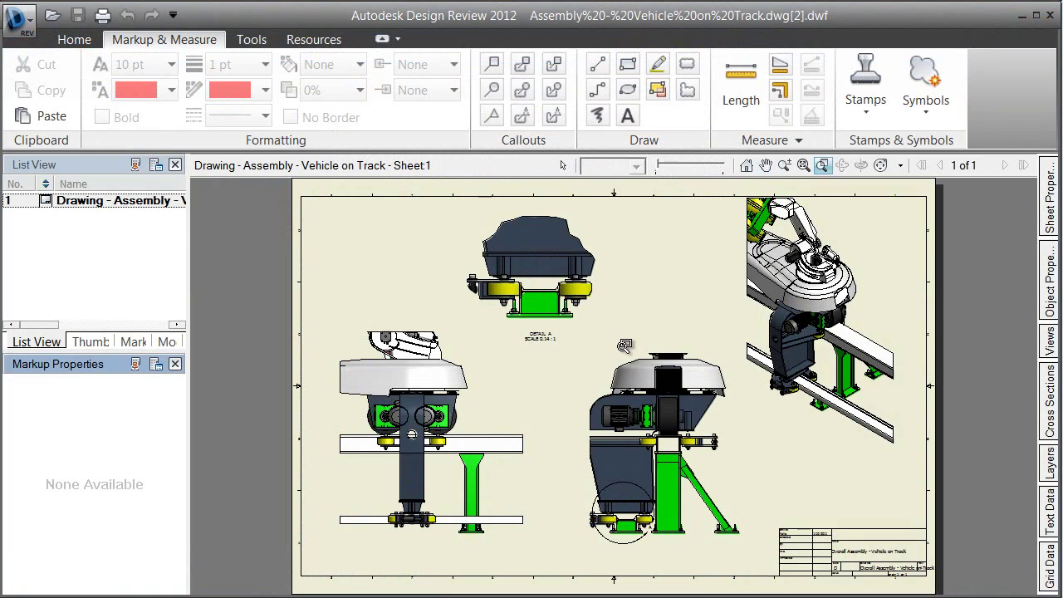
drag(617, 339, 447, 201)
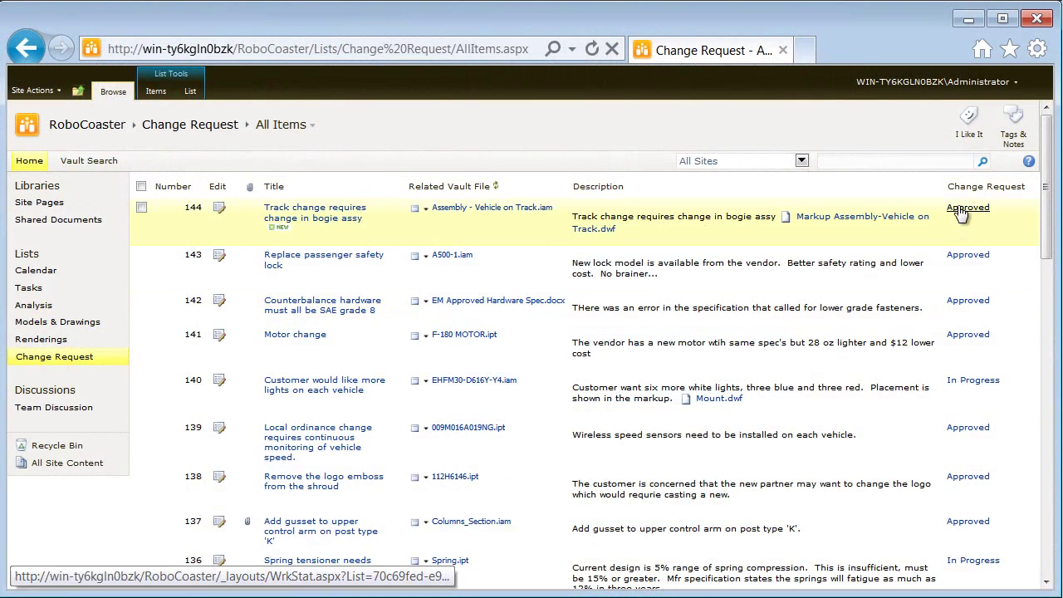
Examine the approval workflow status and workflow history of change request 144
click(962, 212)
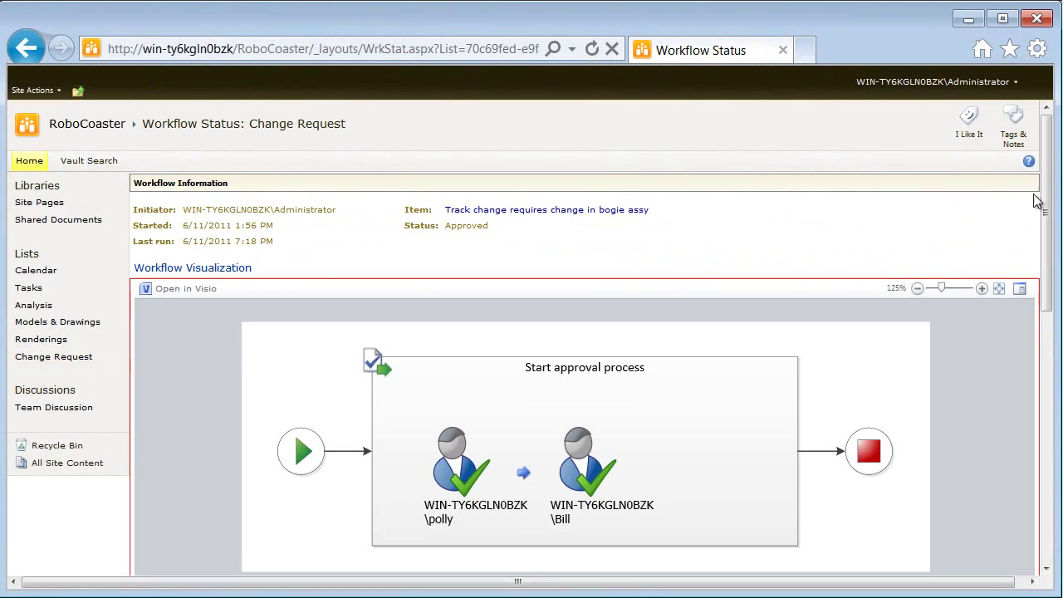
drag(1044, 195, 1059, 520)
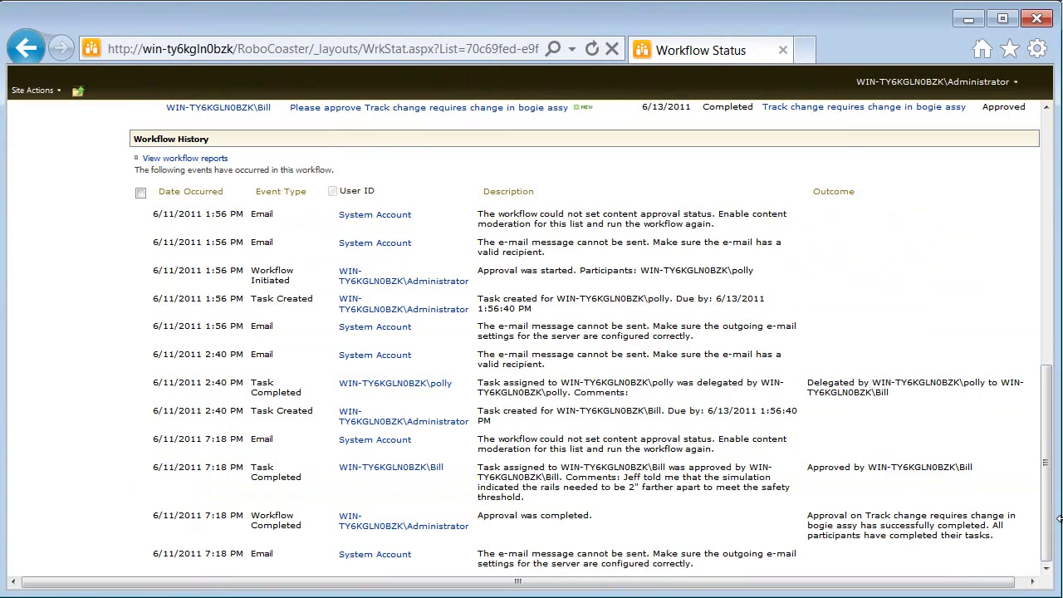